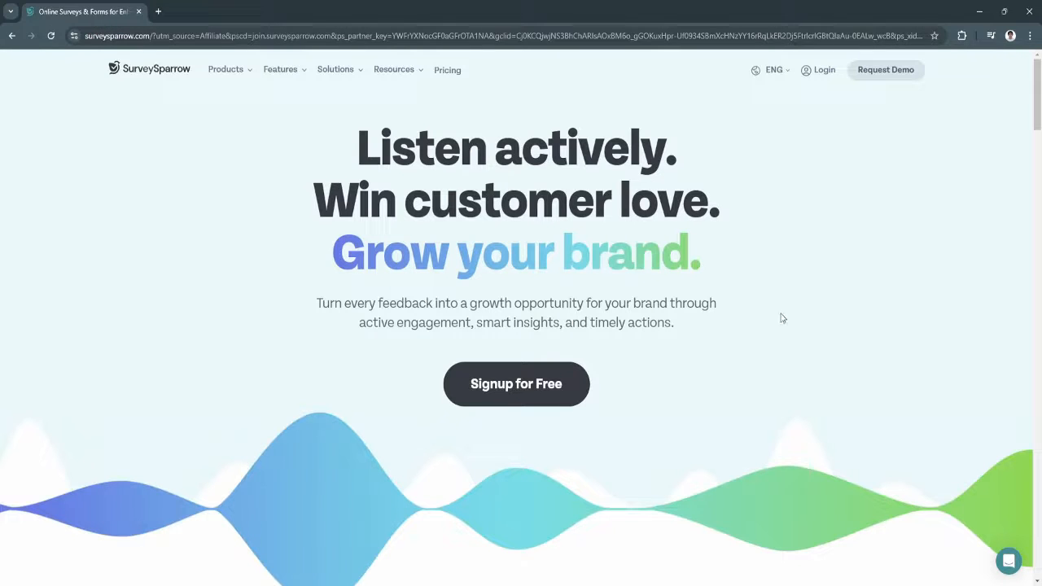
Log in to SurveySparrow and choose Others as the survey type you'll create most
{"action": "scroll", "coordinate": [782, 318], "scroll_direction": "down", "scroll_amount": 1}
{"action": "scroll", "coordinate": [780, 316], "scroll_direction": "up", "scroll_amount": 1}
{"action": "left_click", "coordinate": [825, 72]}
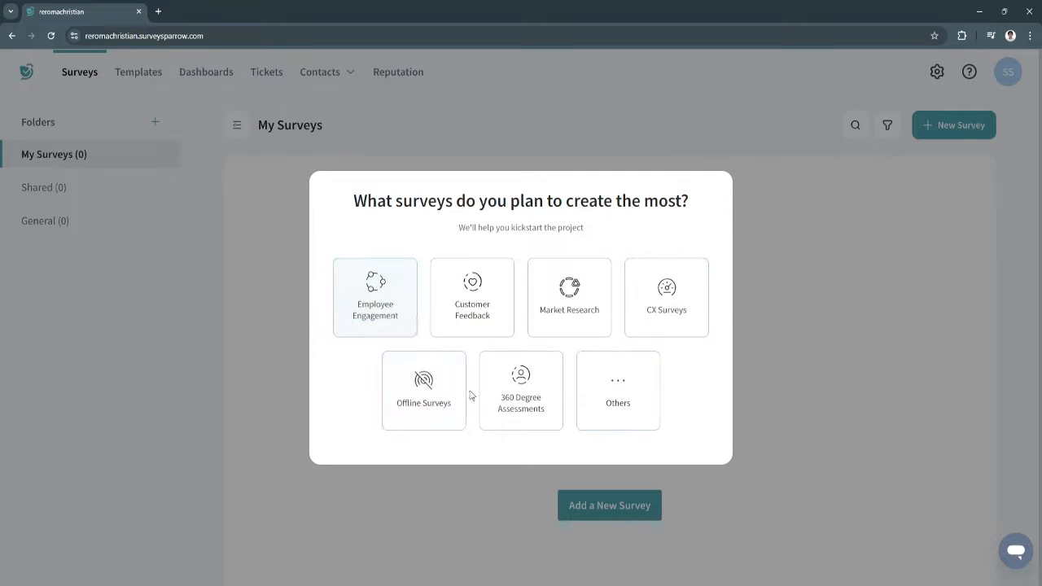
{"action": "left_click", "coordinate": [618, 394]}
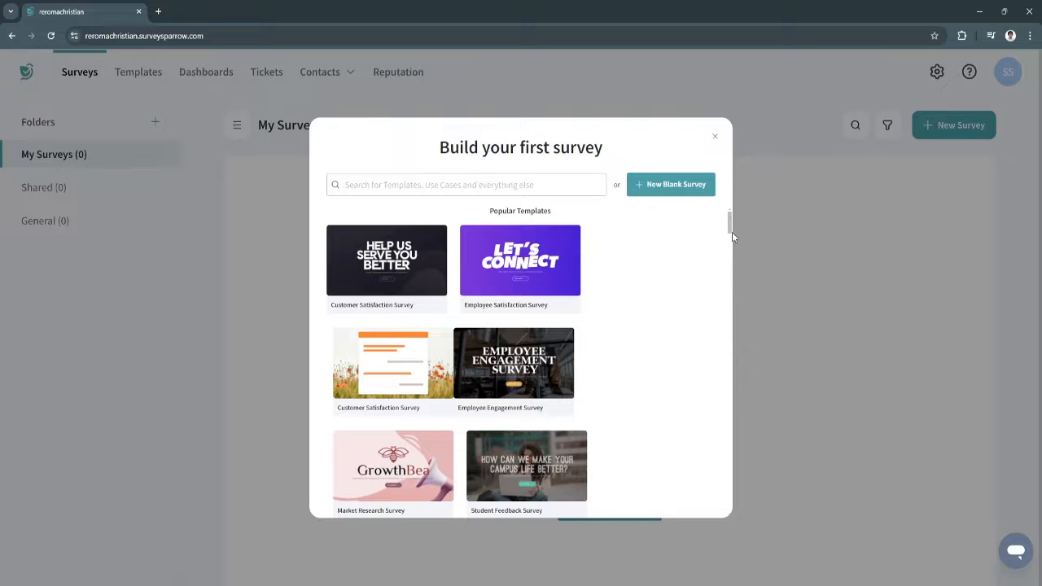
{"action": "scroll", "coordinate": [730, 230], "scroll_direction": "down", "scroll_amount": 2}
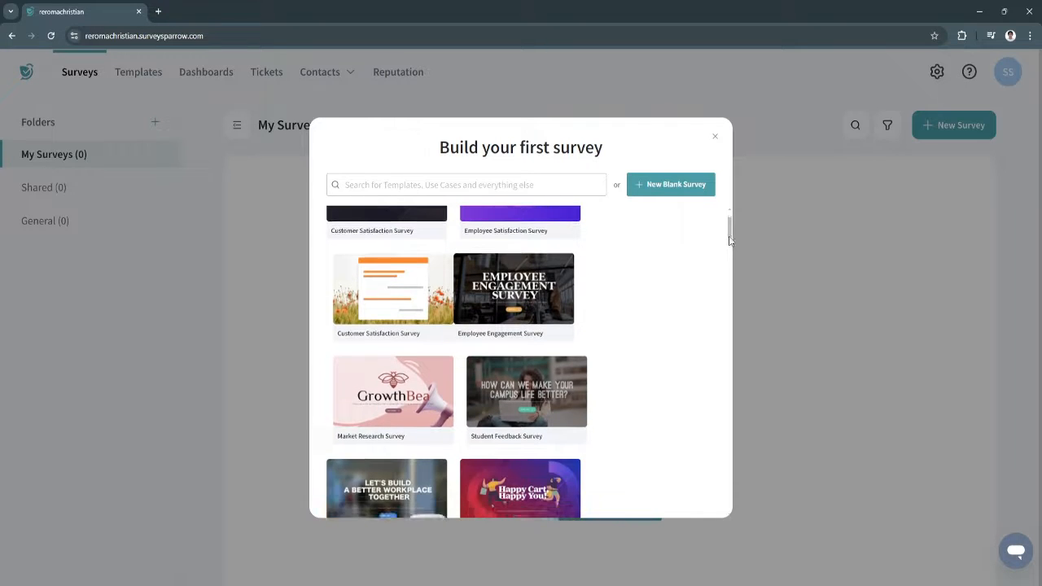
{"action": "scroll", "coordinate": [731, 231], "scroll_direction": "up", "scroll_amount": 2}
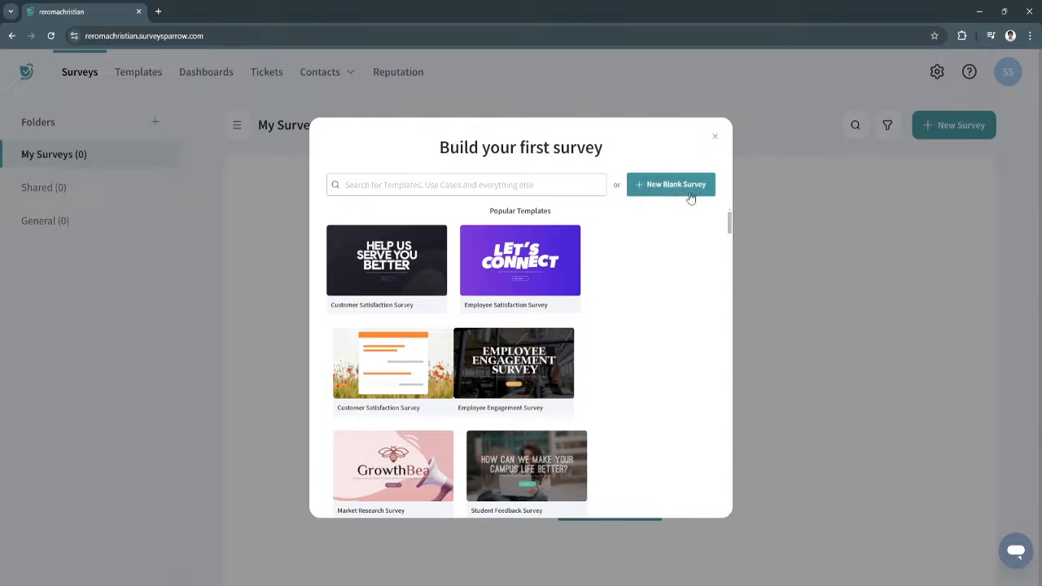
Close the first-survey template gallery and the trial-expiry banner, then check the profile menu
{"action": "left_click", "coordinate": [714, 142]}
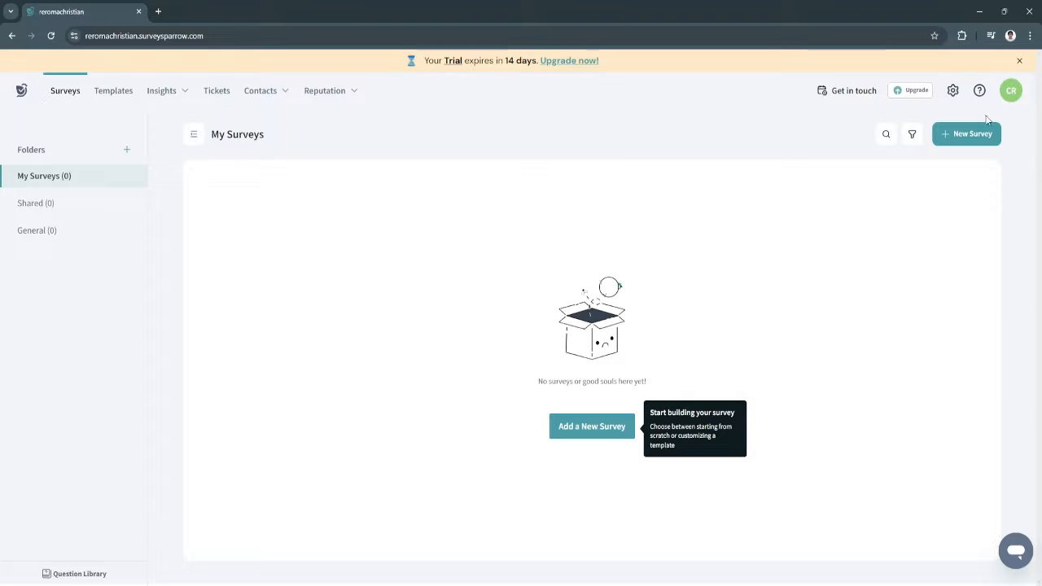
{"action": "left_click", "coordinate": [1020, 60]}
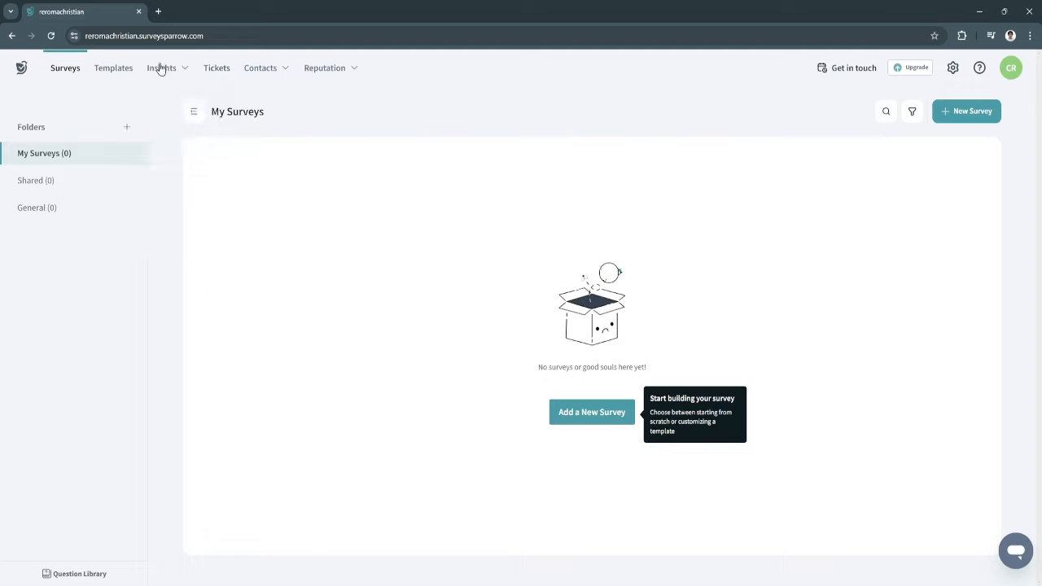
{"action": "mouse_move", "coordinate": [116, 70]}
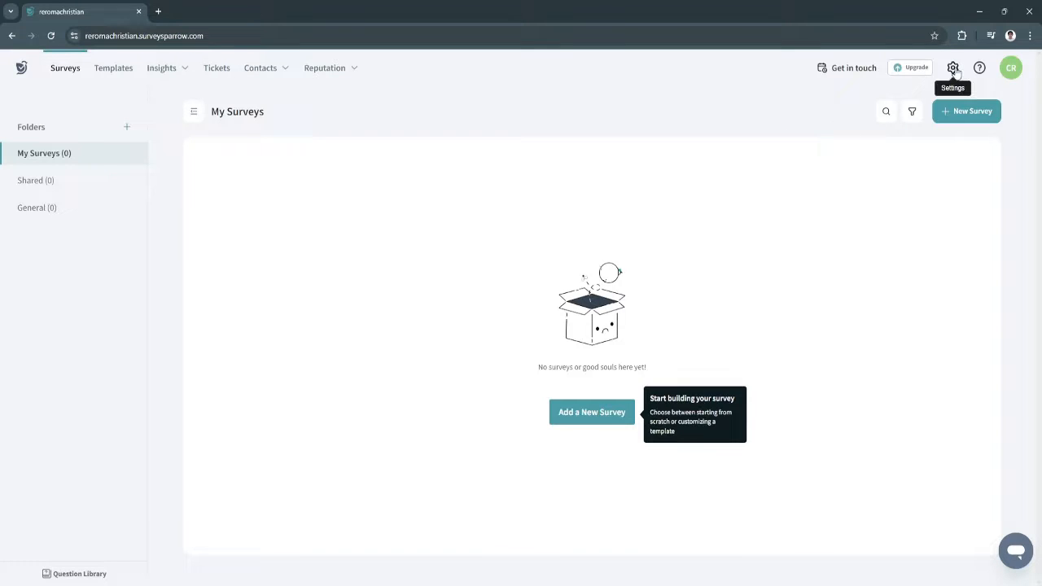
{"action": "left_click", "coordinate": [1011, 69]}
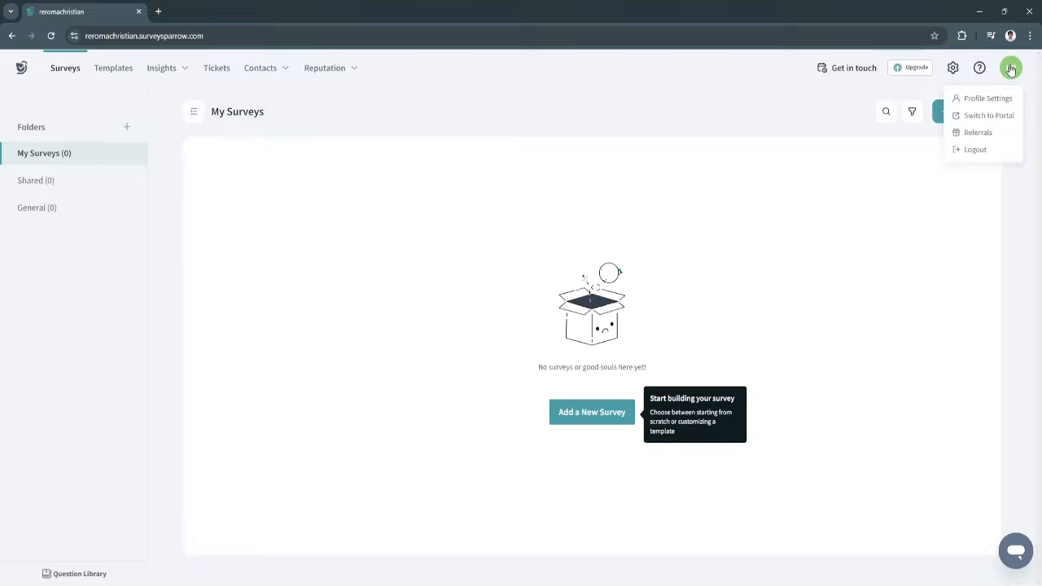
{"action": "left_click", "coordinate": [831, 185]}
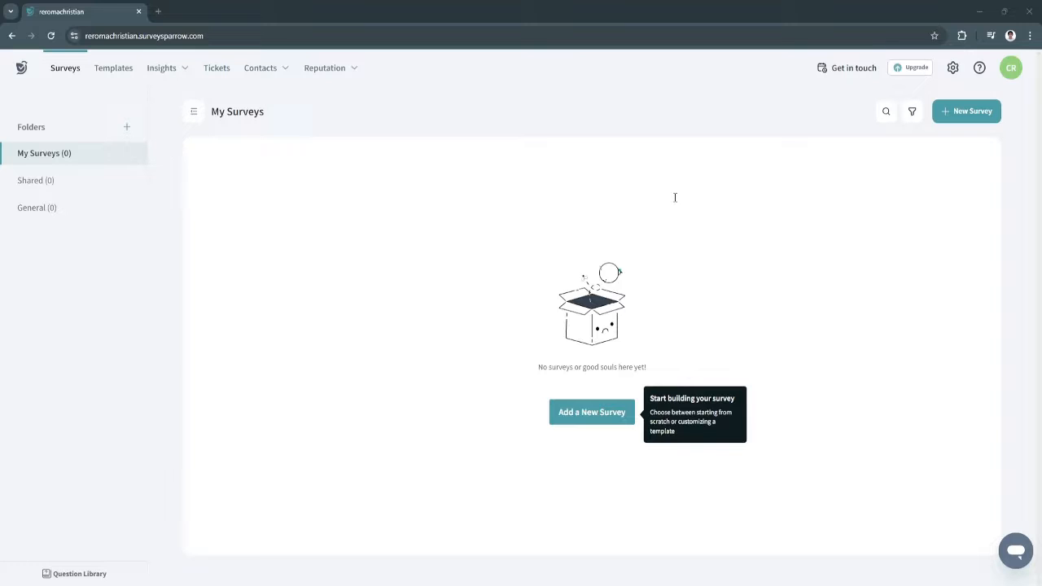
Create a new blank survey from scratch titled 'TEST'
{"action": "left_click", "coordinate": [970, 121]}
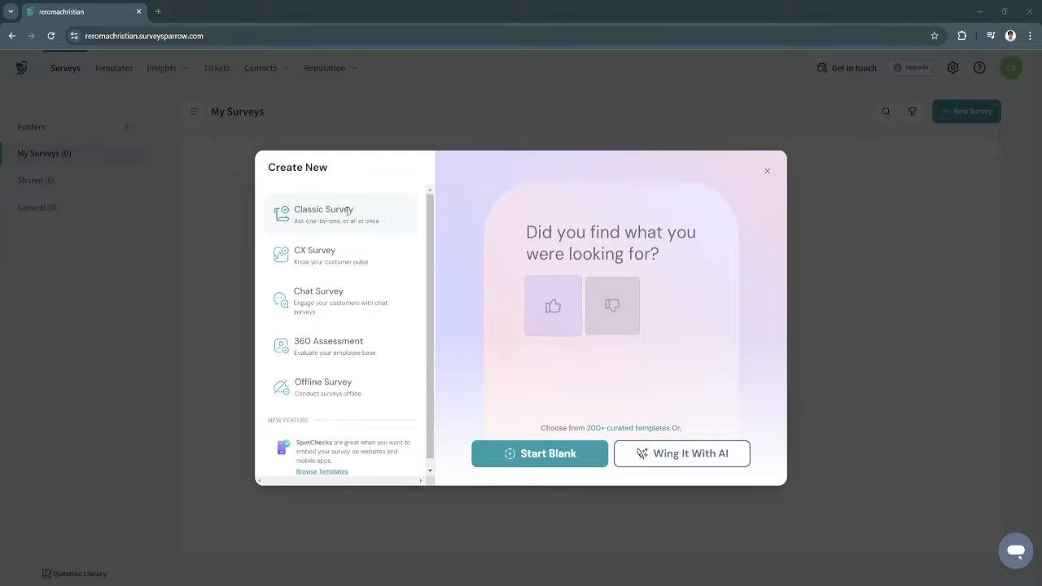
{"action": "left_click", "coordinate": [552, 458]}
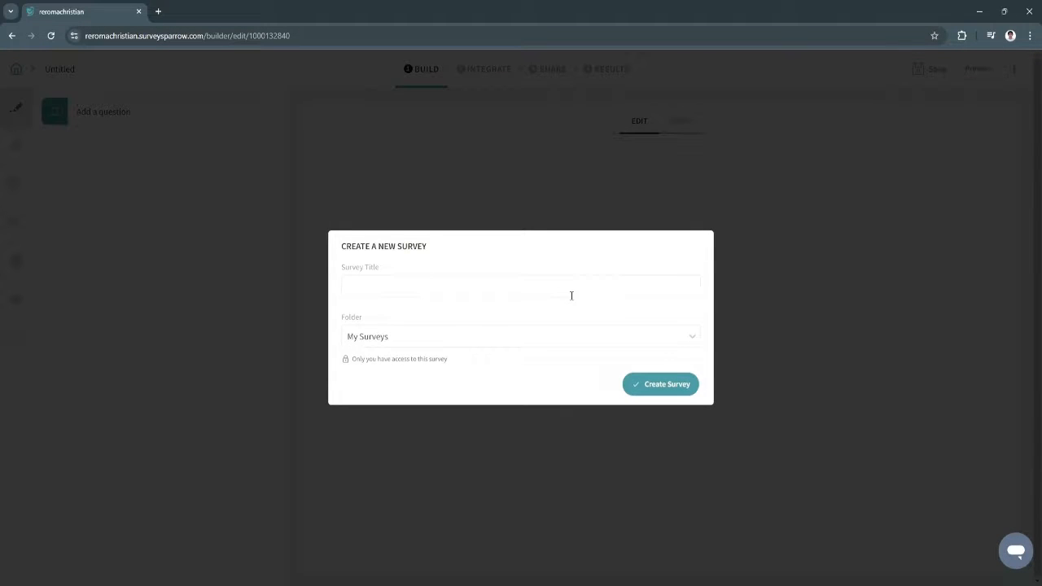
{"action": "left_click", "coordinate": [540, 289]}
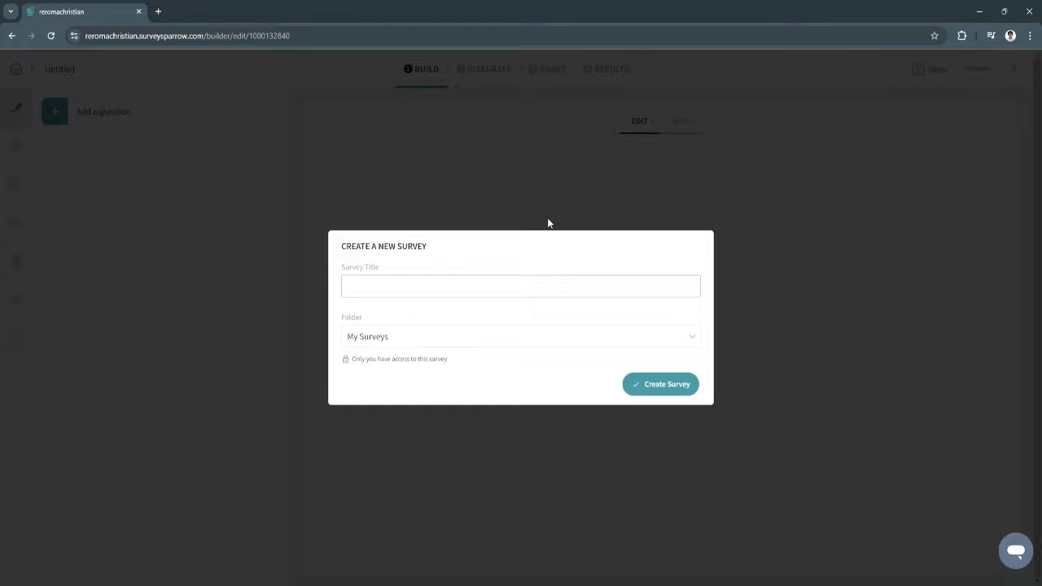
{"action": "type", "text": "TEST"}
{"action": "left_click", "coordinate": [663, 384]}
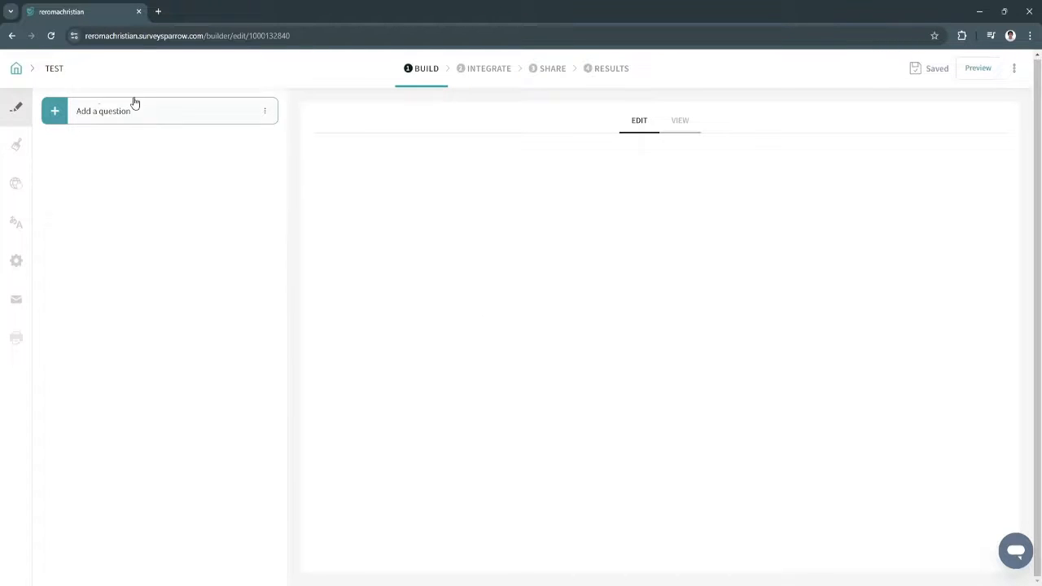
{"action": "left_click", "coordinate": [98, 109]}
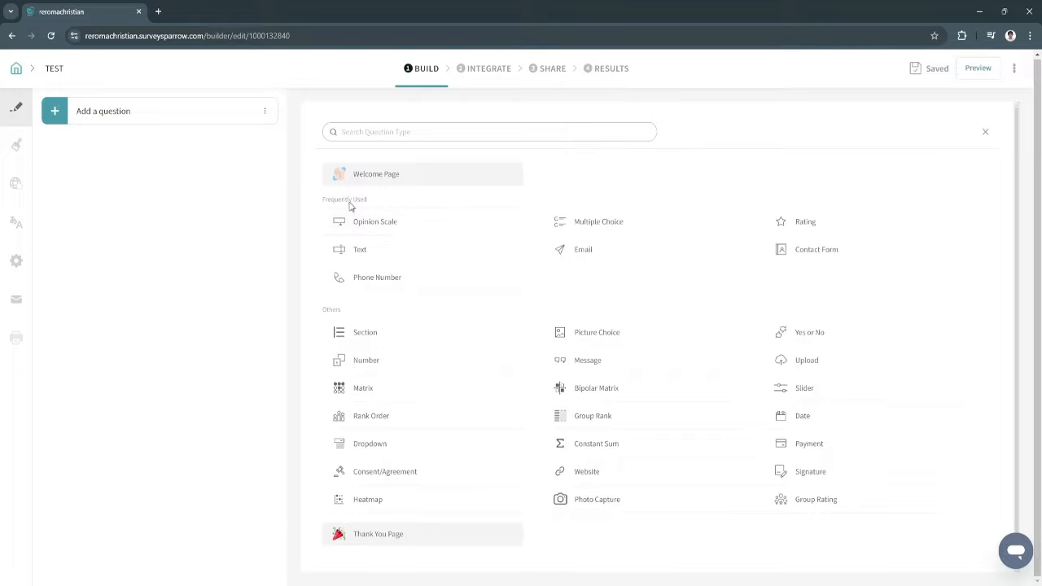
Browse the question types and add a Contact Form as question 1, reviewing its fields
{"action": "mouse_move", "coordinate": [402, 221]}
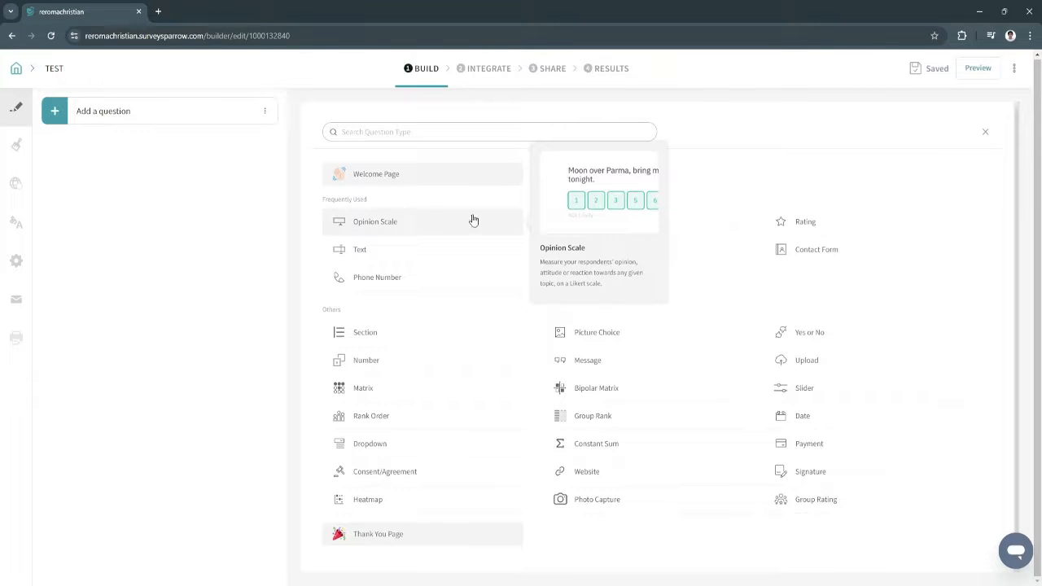
{"action": "mouse_move", "coordinate": [607, 228]}
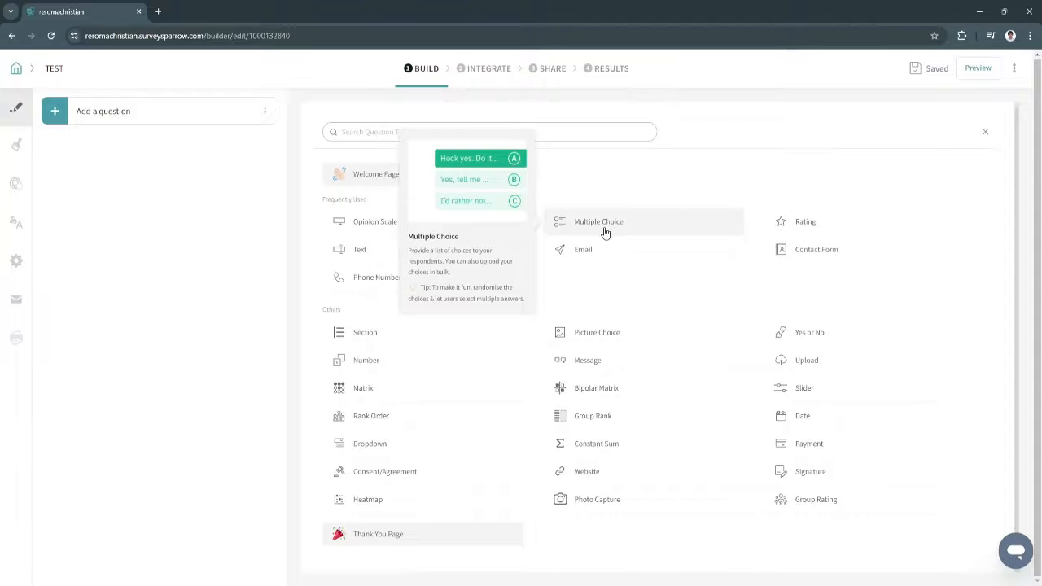
{"action": "mouse_move", "coordinate": [382, 254]}
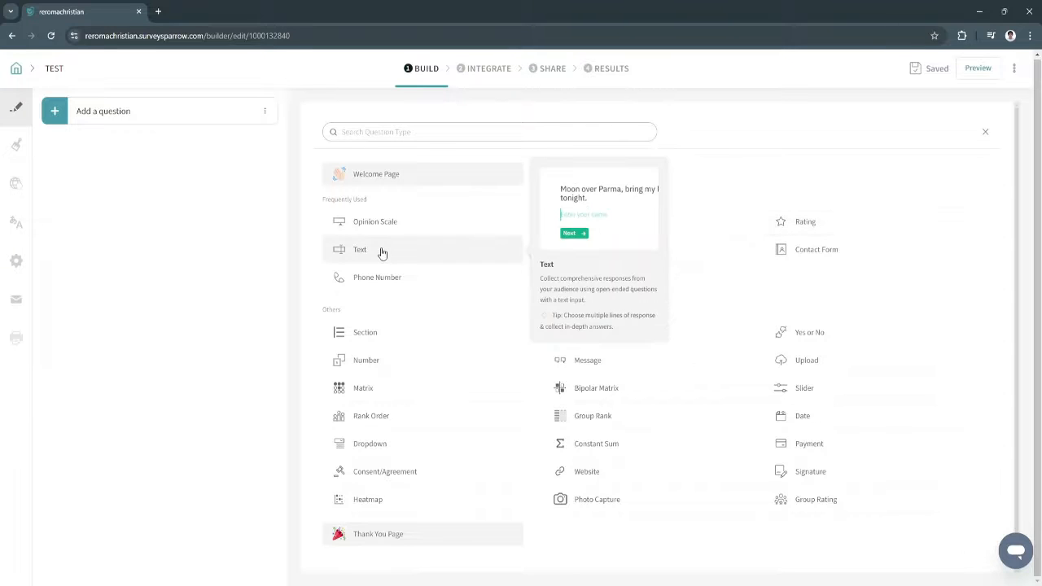
{"action": "mouse_move", "coordinate": [575, 258]}
{"action": "mouse_move", "coordinate": [878, 260]}
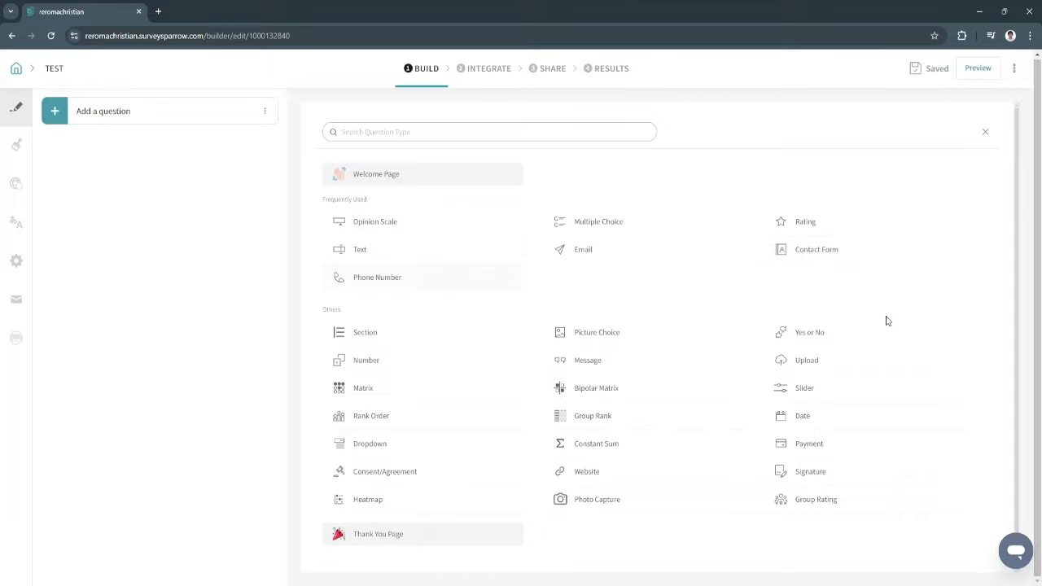
{"action": "scroll", "coordinate": [814, 489], "scroll_direction": "down", "scroll_amount": 1}
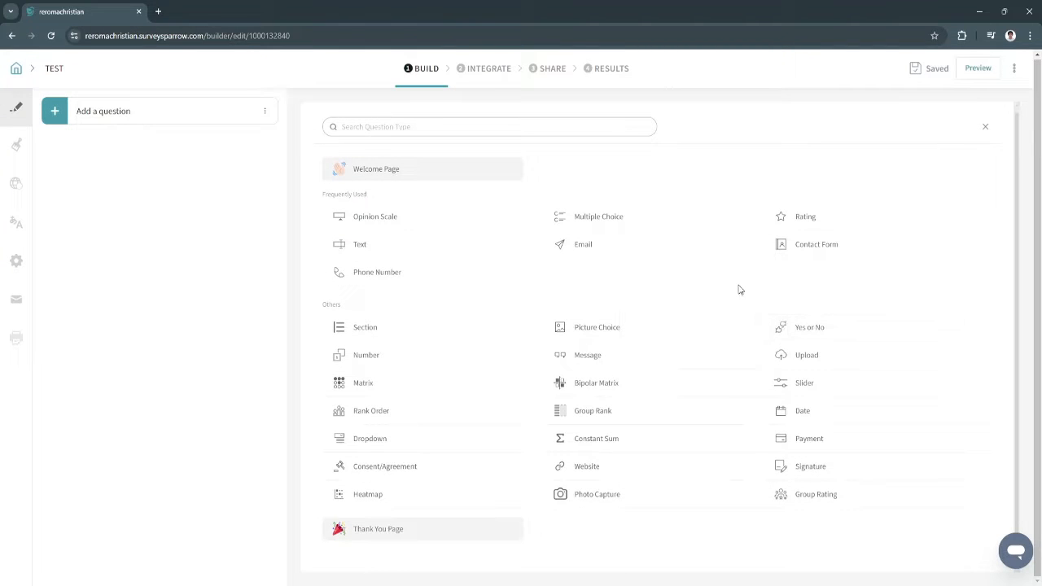
{"action": "mouse_move", "coordinate": [794, 257]}
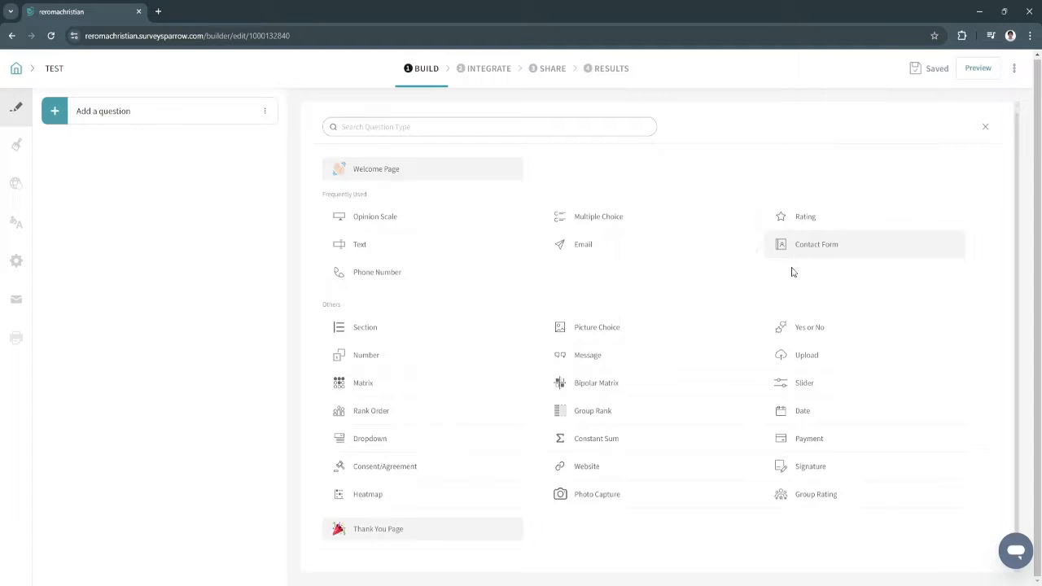
{"action": "left_click", "coordinate": [805, 257]}
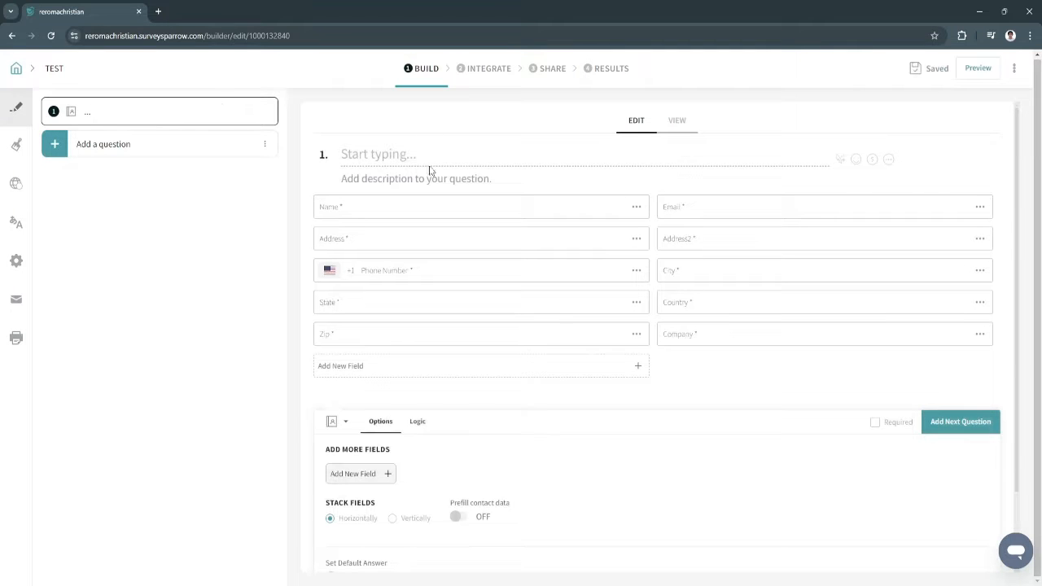
{"action": "scroll", "coordinate": [408, 367], "scroll_direction": "down", "scroll_amount": 2}
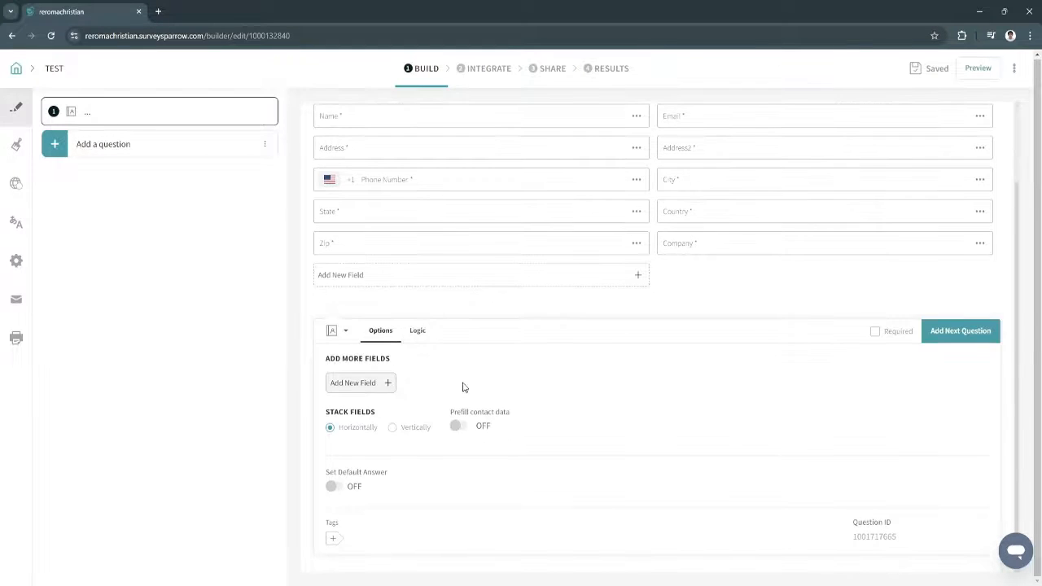
{"action": "scroll", "coordinate": [467, 388], "scroll_direction": "up", "scroll_amount": 2}
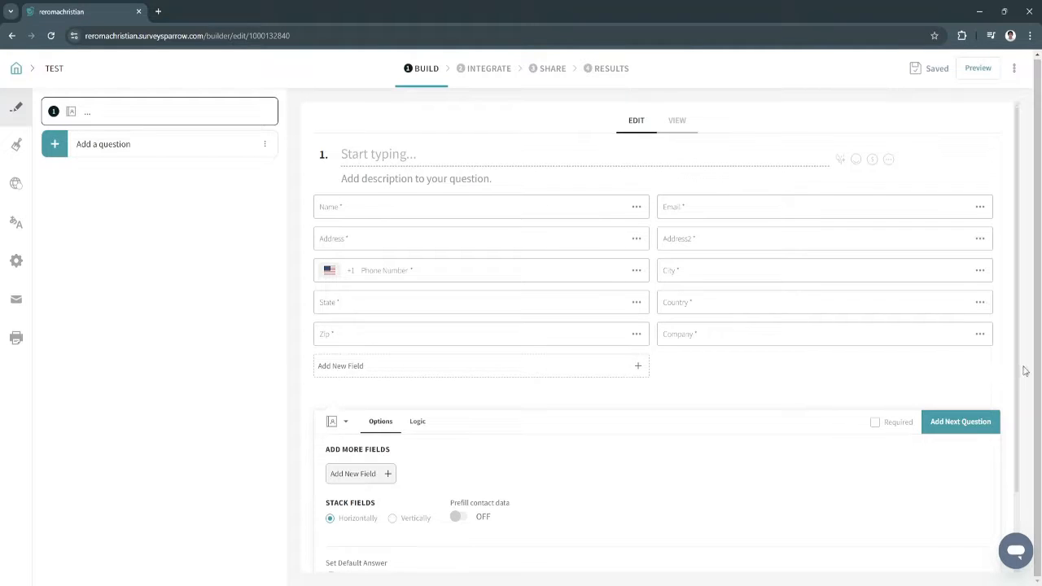
{"action": "scroll", "coordinate": [1020, 371], "scroll_direction": "down", "scroll_amount": 1}
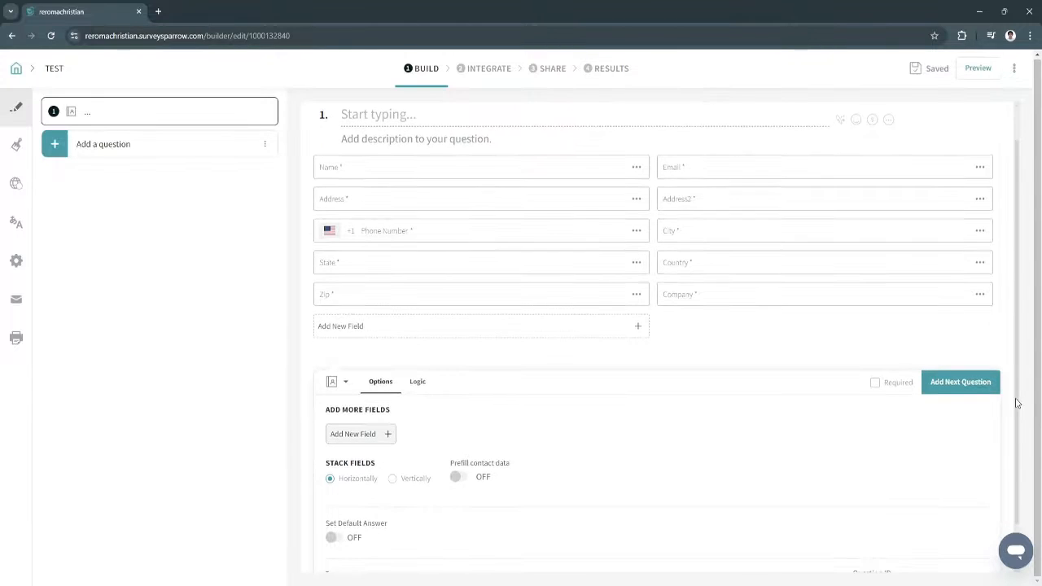
{"action": "scroll", "coordinate": [1015, 407], "scroll_direction": "down", "scroll_amount": 1}
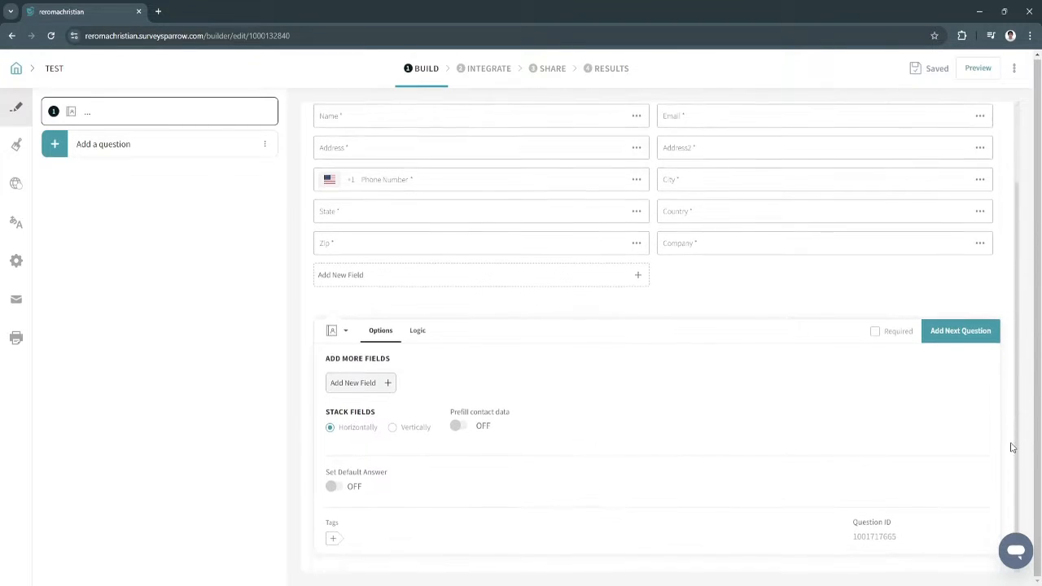
{"action": "scroll", "coordinate": [1011, 424], "scroll_direction": "up", "scroll_amount": 2}
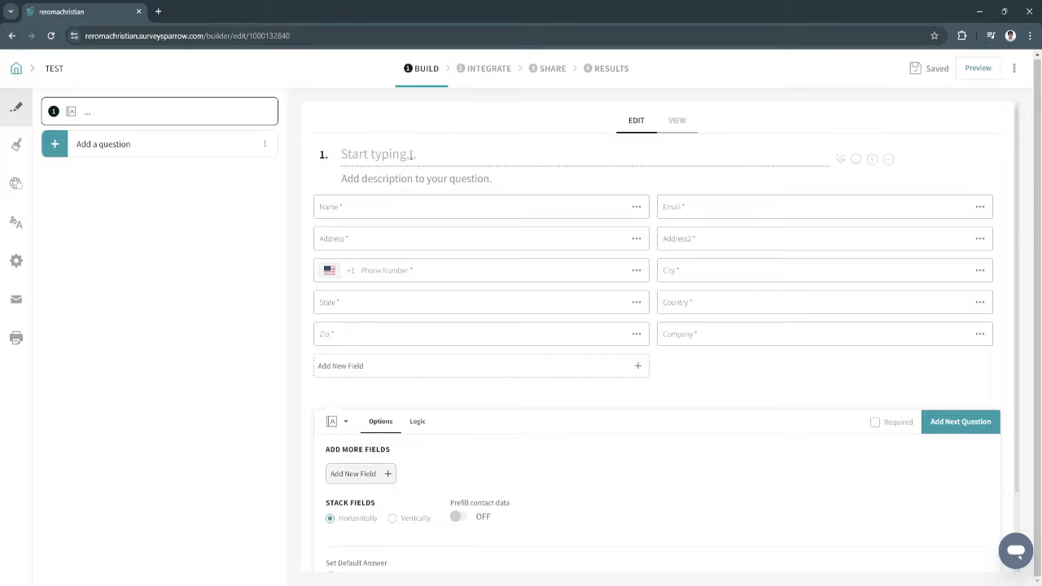
Enter question 1's title and correct the typo so it reads 'Contact Form'
{"action": "left_click", "coordinate": [370, 154]}
{"action": "type", "text": "Contac"}
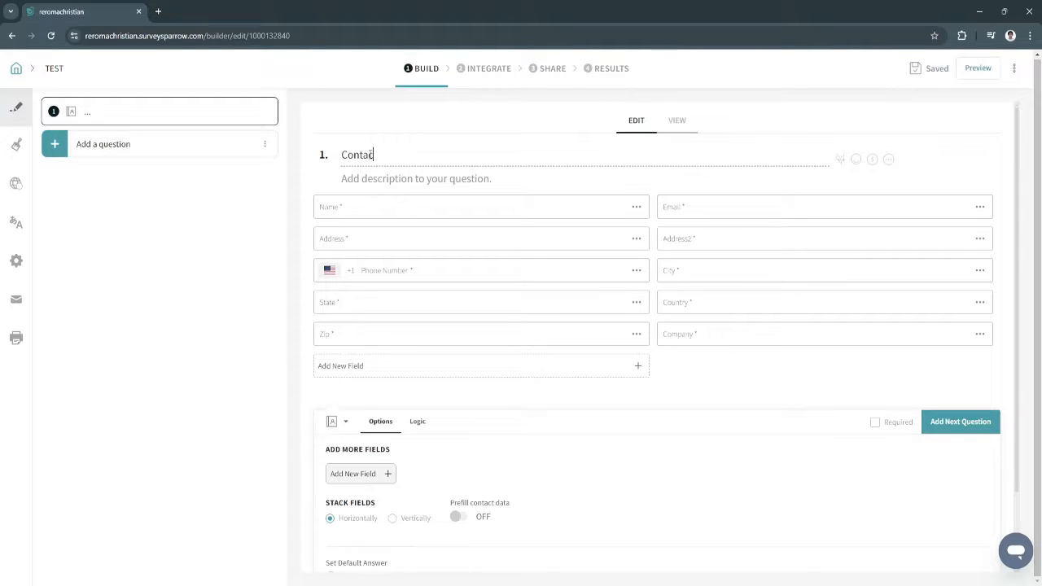
{"action": "type", "text": "t From"}
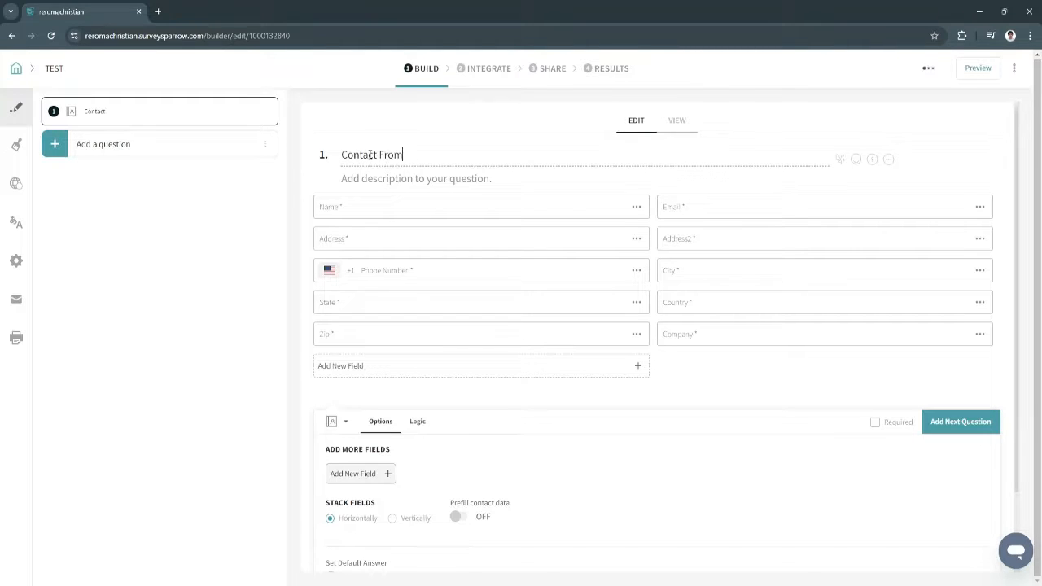
{"action": "key", "text": "BackSpace"}
{"action": "key", "text": "BackSpace"}
{"action": "key", "text": "BackSpace"}
{"action": "type", "text": "orm"}
{"action": "type", "text": "+"}
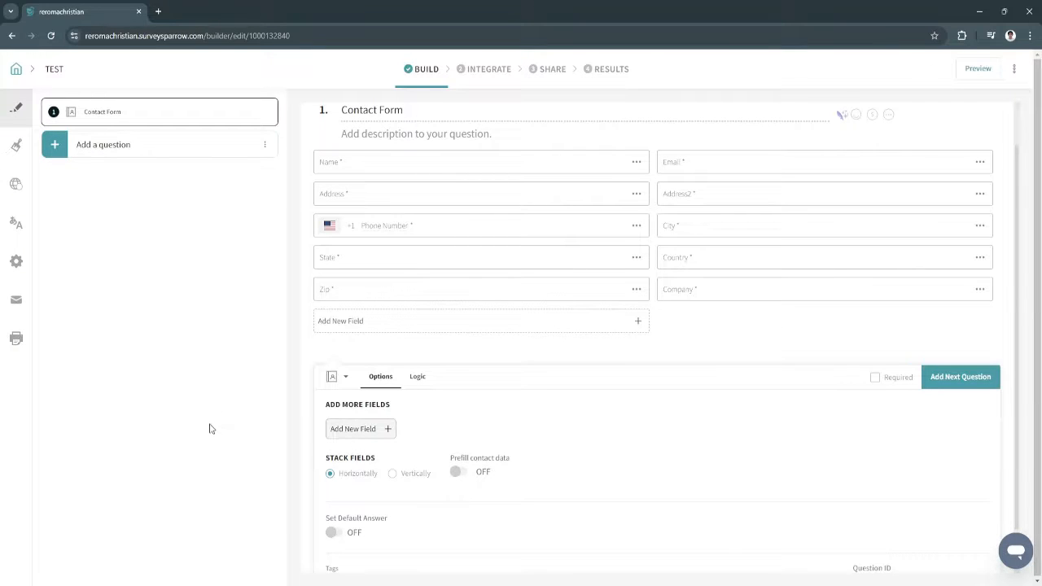
Add an Opinion Scale question titled 'How satisfied are you with the service?'
{"action": "left_click", "coordinate": [124, 152]}
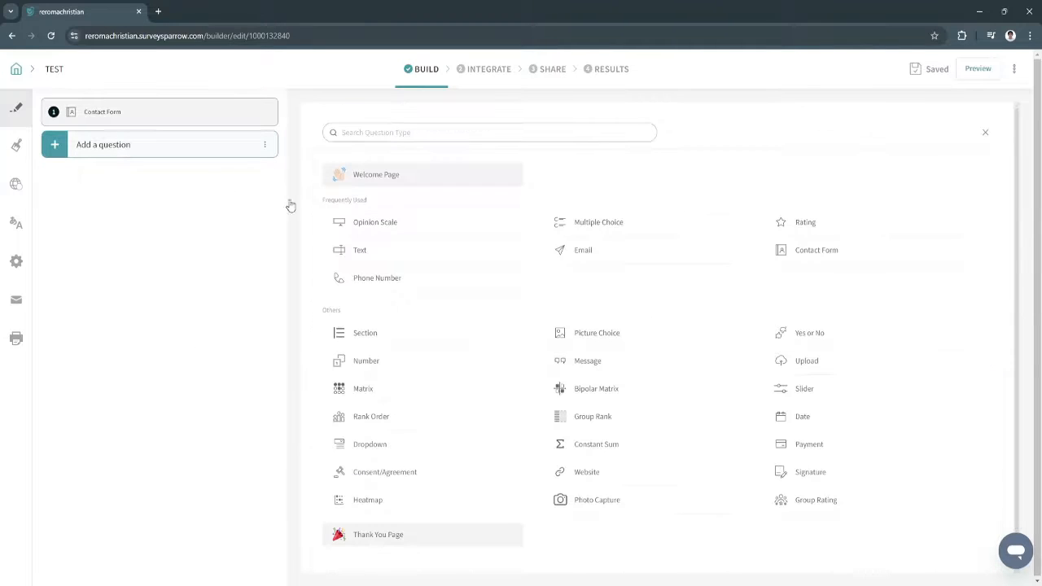
{"action": "left_click", "coordinate": [402, 225]}
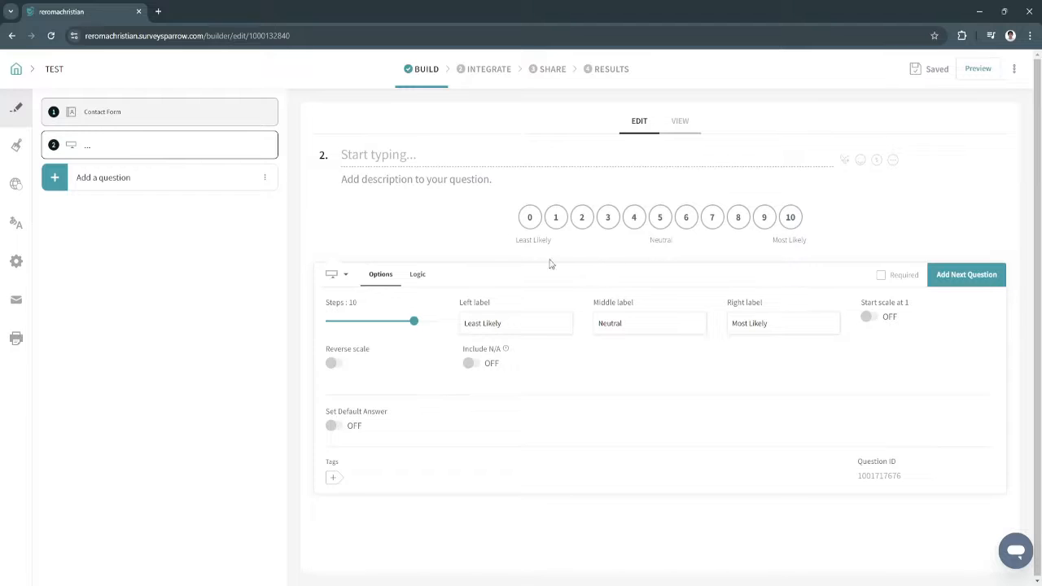
{"action": "type", "text": "How satisfied are you tiw"}
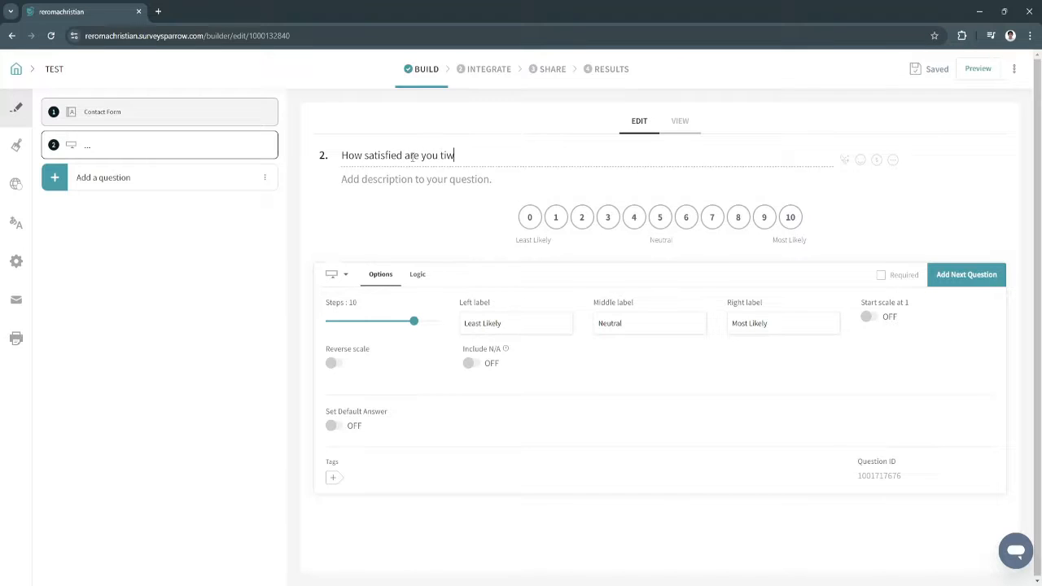
{"action": "key", "text": "BackSpace"}
{"action": "key", "text": "BackSpace"}
{"action": "key", "text": "BackSpace"}
{"action": "type", "text": "with the"}
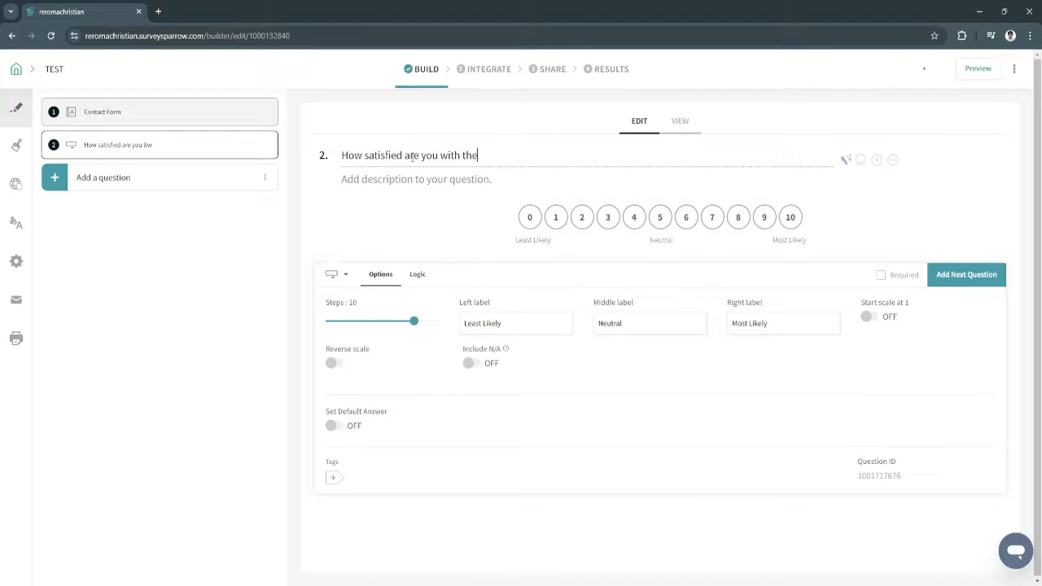
{"action": "type", "text": " service?"}
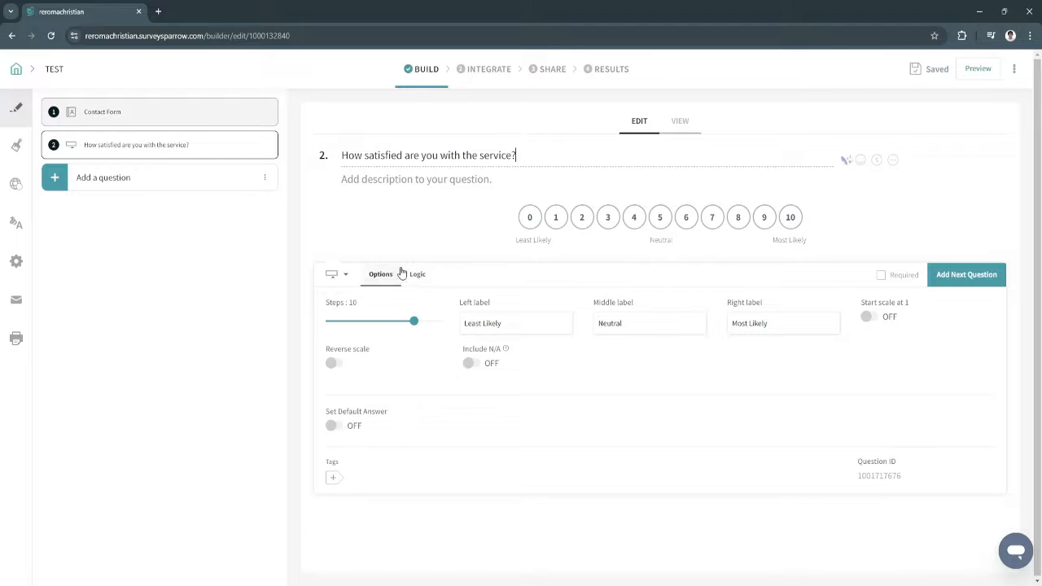
Edit the opinion scale's labels so the left label reads 'Least'
{"action": "mouse_move", "coordinate": [414, 321]}
{"action": "left_mouse_down"}
{"action": "mouse_move", "coordinate": [356, 329]}
{"action": "mouse_move", "coordinate": [440, 323]}
{"action": "mouse_move", "coordinate": [415, 323]}
{"action": "left_mouse_up"}
{"action": "left_click", "coordinate": [463, 310]}
{"action": "left_click_drag", "start_coordinate": [504, 323], "coordinate": [480, 326]}
{"action": "key", "text": "BackSpace"}
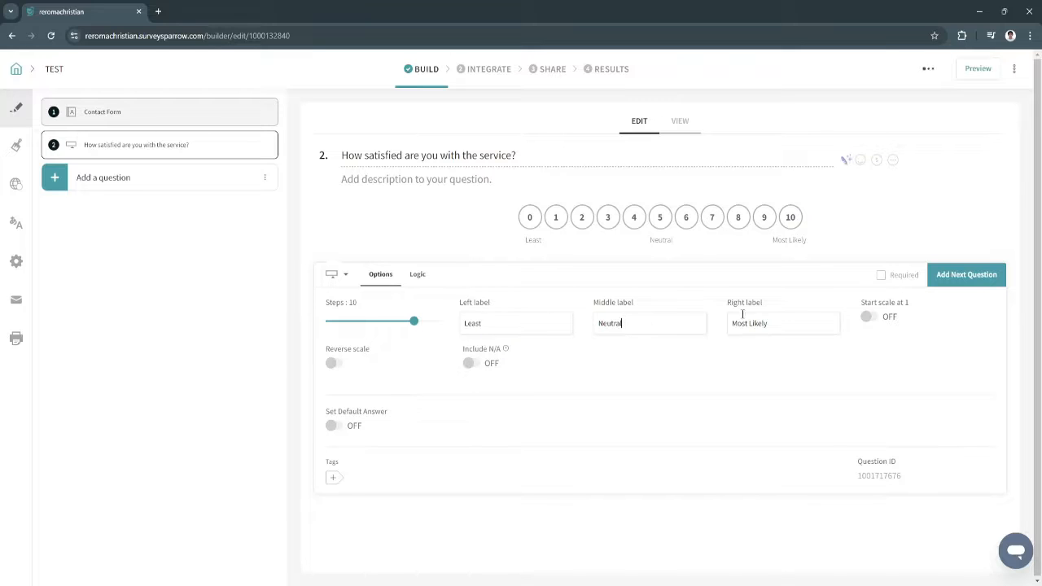
{"action": "left_click_drag", "start_coordinate": [751, 324], "coordinate": [772, 324]}
{"action": "left_click", "coordinate": [128, 176]}
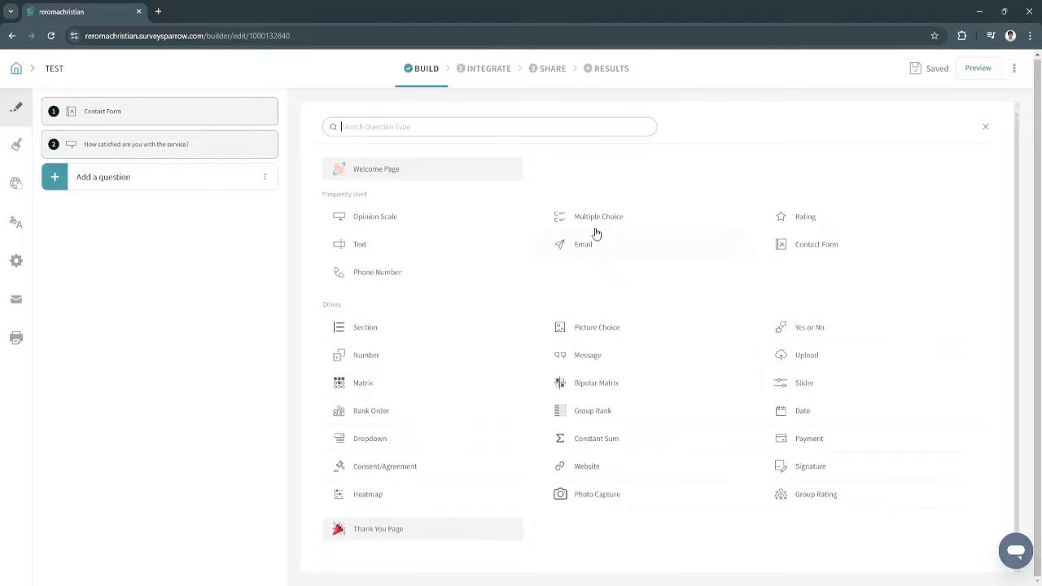
Add a Text question titled 'What is your name'
{"action": "left_click", "coordinate": [396, 246]}
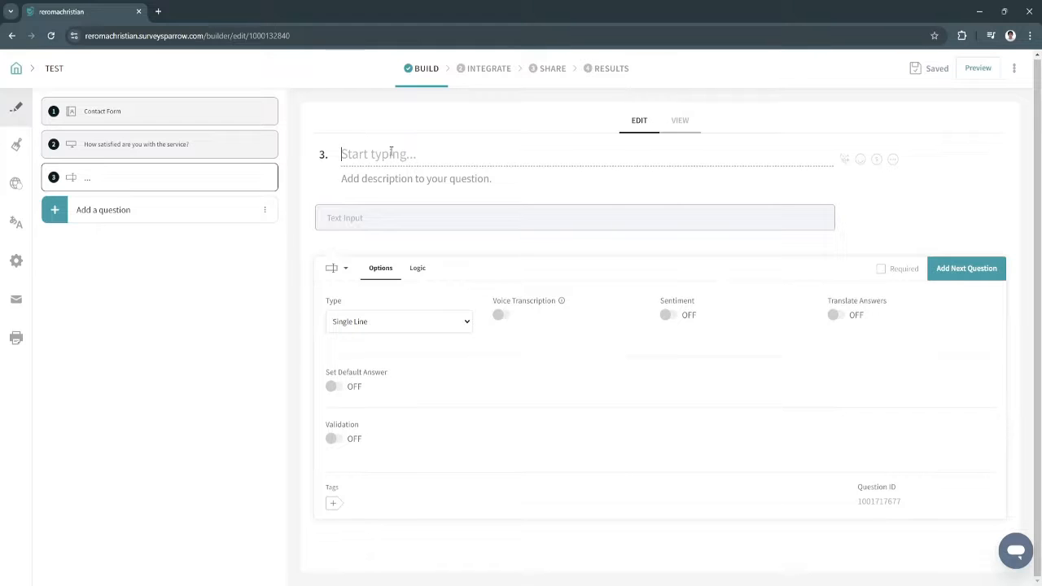
{"action": "type", "text": "What is your name?"}
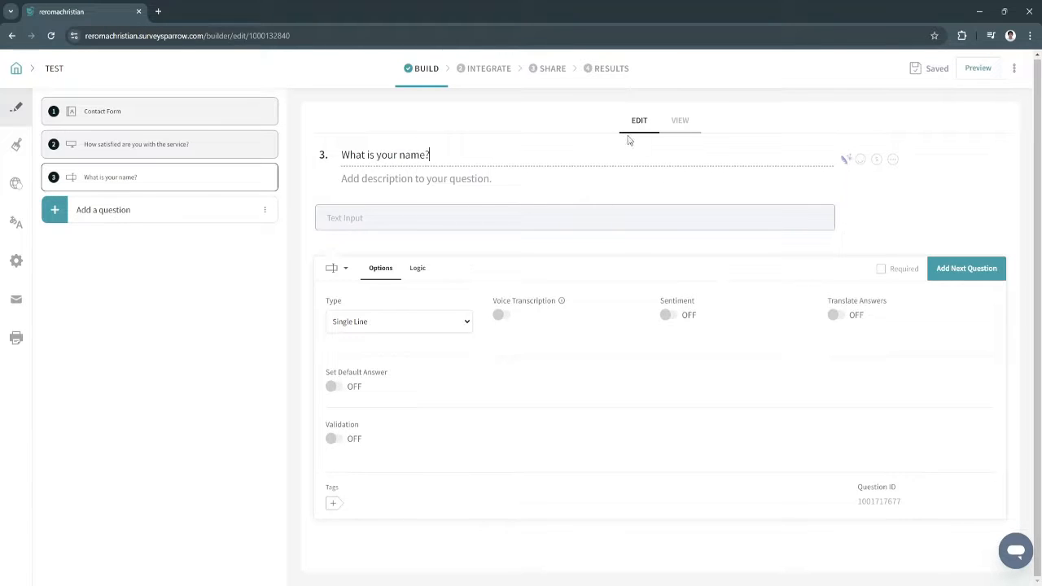
Preview question 3 in the respondent view and try its answer field
{"action": "left_click", "coordinate": [680, 124]}
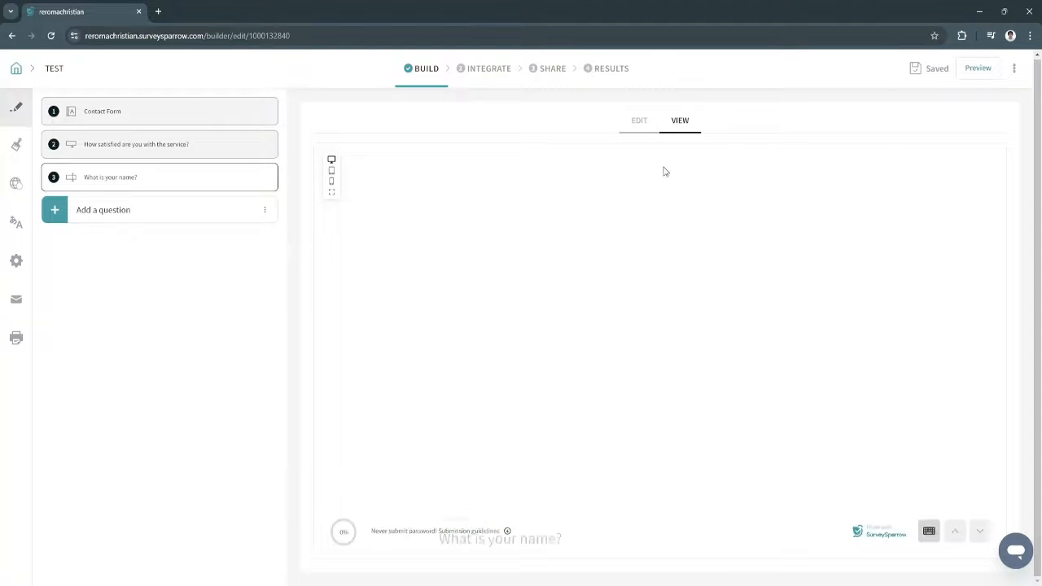
{"action": "left_click", "coordinate": [481, 288]}
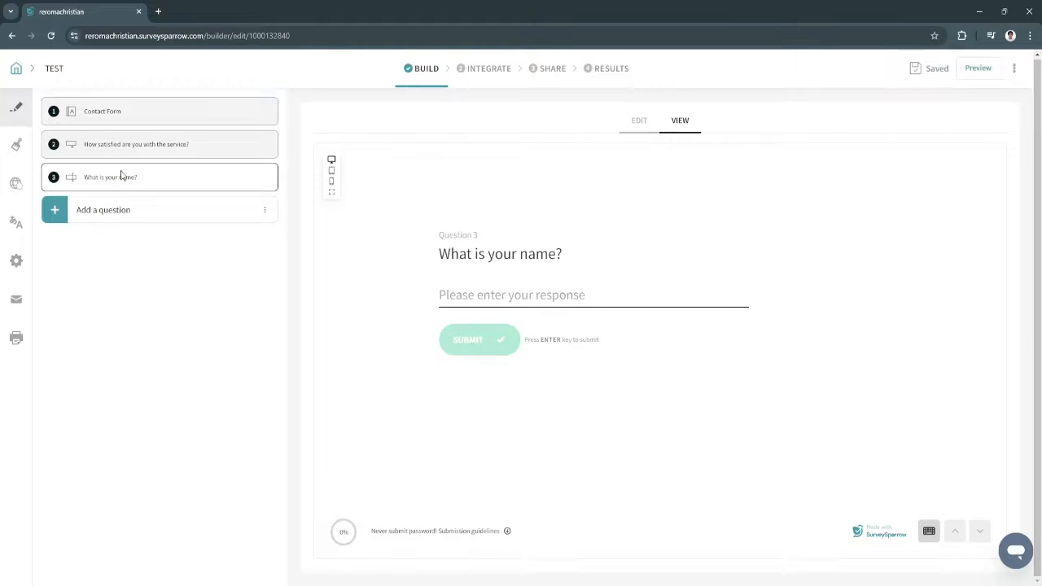
{"action": "left_click", "coordinate": [12, 145]}
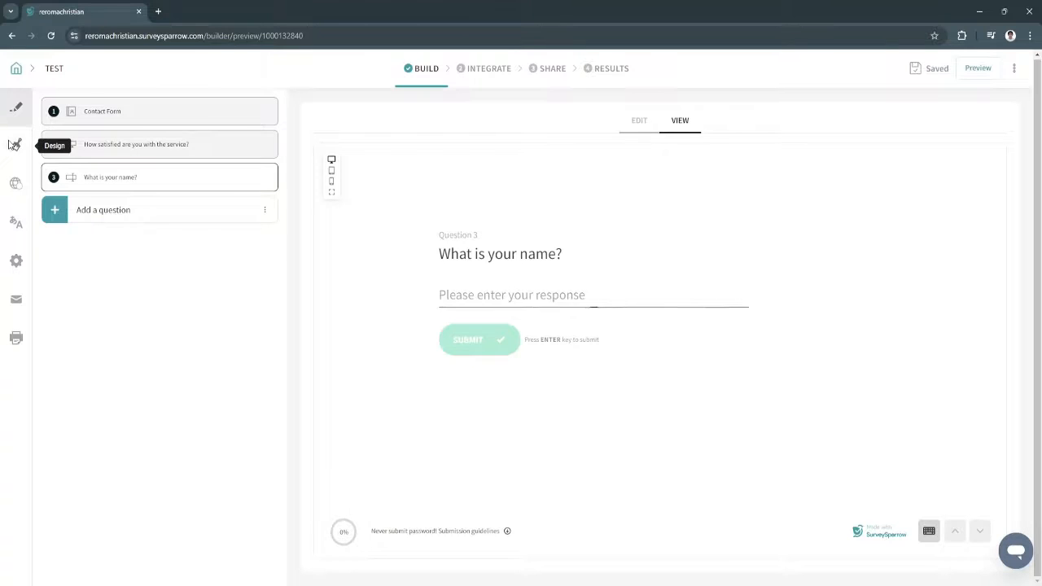
In Design, set the theme's Buttons colour to crimson b80043
{"action": "left_click", "coordinate": [15, 109]}
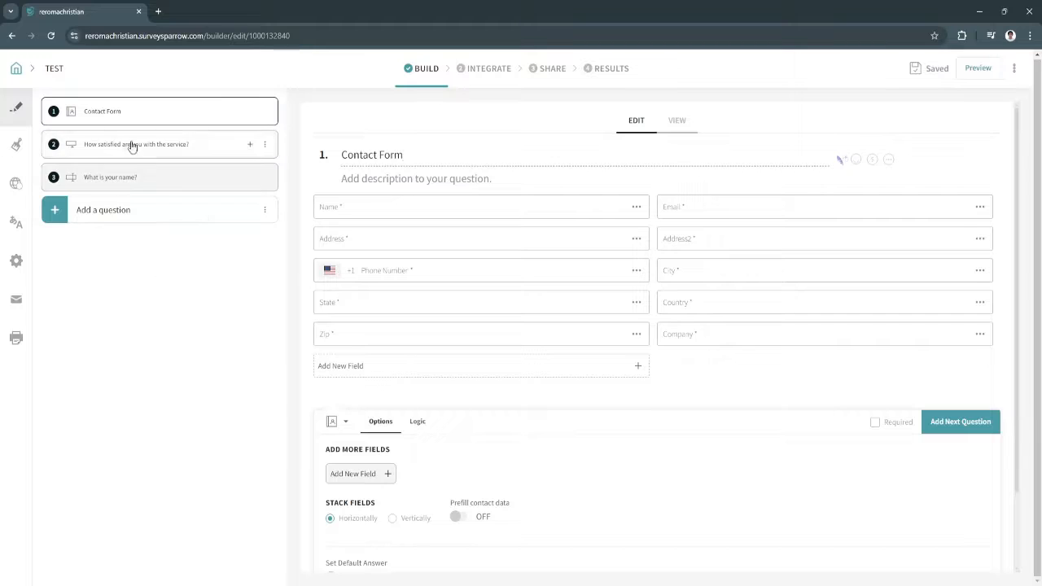
{"action": "left_click", "coordinate": [16, 145]}
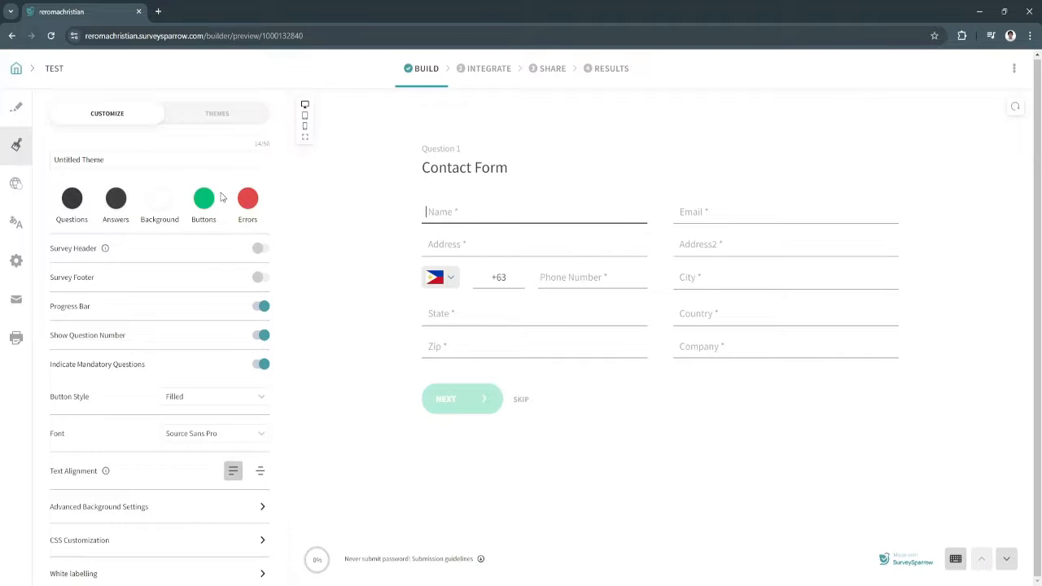
{"action": "left_click", "coordinate": [116, 162]}
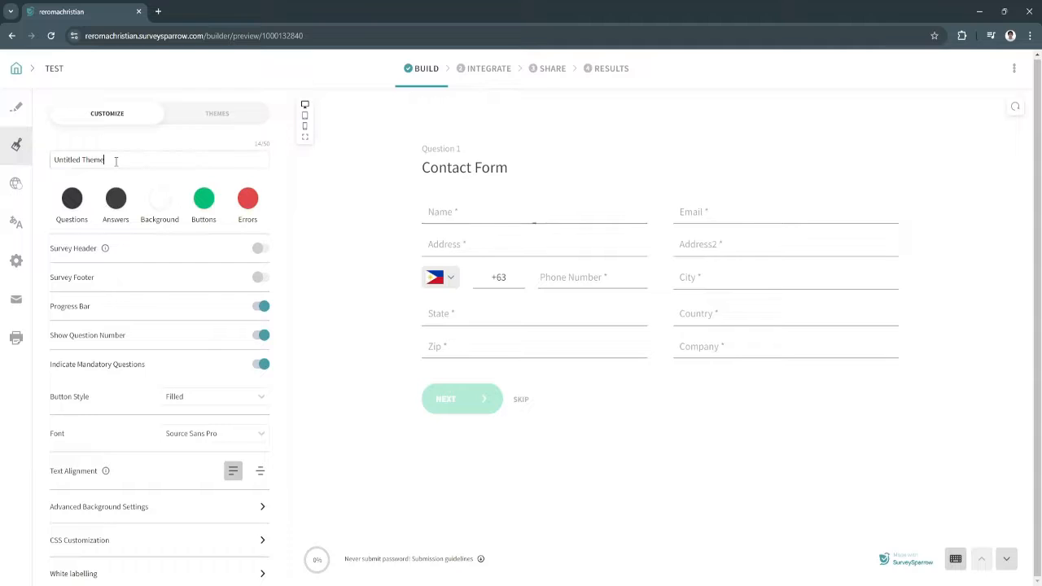
{"action": "left_click", "coordinate": [203, 198]}
{"action": "left_click", "coordinate": [270, 237]}
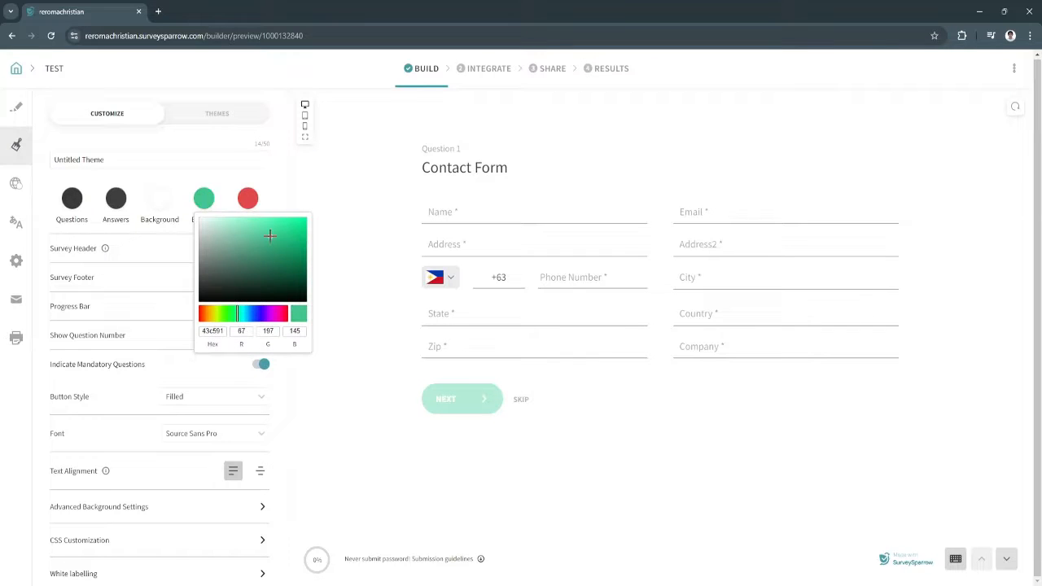
{"action": "left_click", "coordinate": [242, 270]}
{"action": "left_click", "coordinate": [284, 316]}
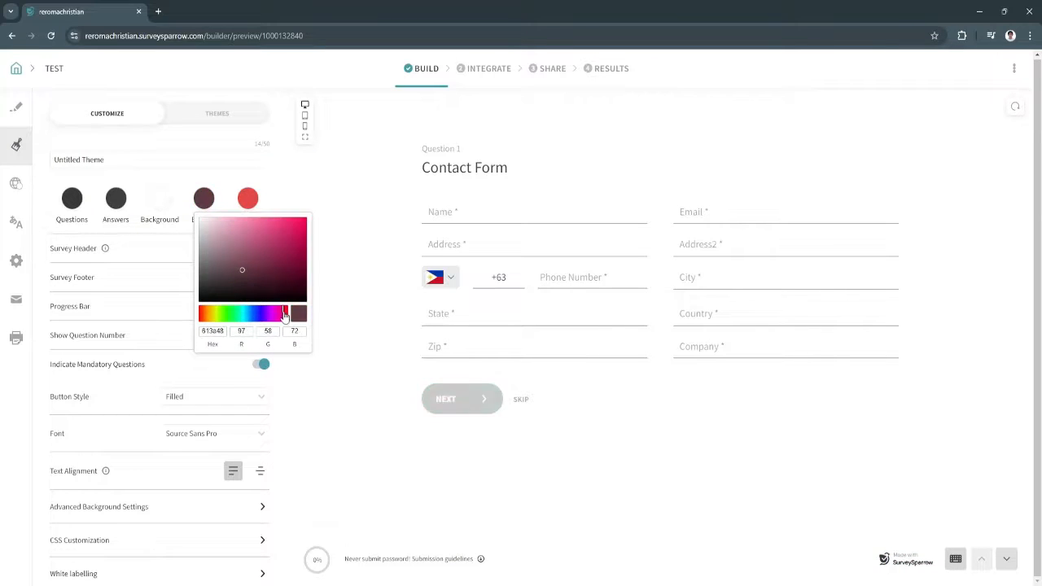
{"action": "mouse_move", "coordinate": [288, 232]}
{"action": "left_mouse_down"}
{"action": "mouse_move", "coordinate": [298, 228]}
{"action": "mouse_move", "coordinate": [310, 248]}
{"action": "left_mouse_up"}
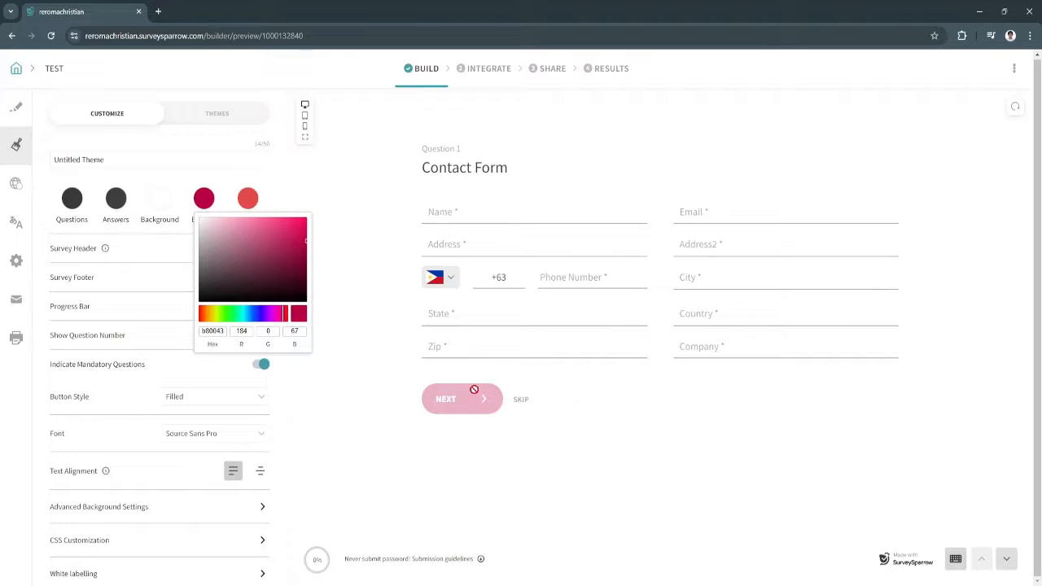
{"action": "left_click", "coordinate": [350, 397]}
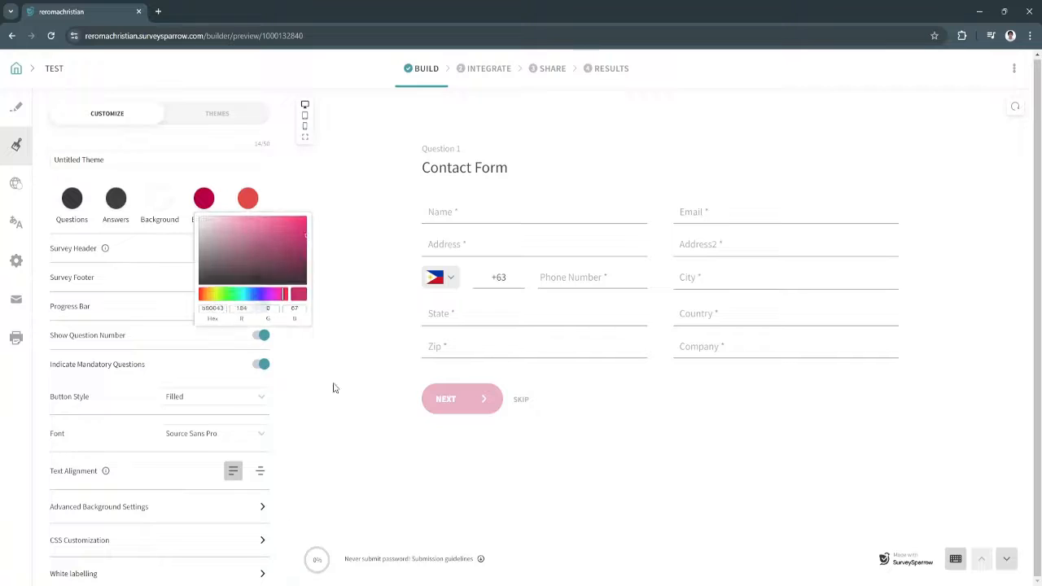
Try background shades, then set the Answers colour to muted rose a16b6b
{"action": "left_click", "coordinate": [161, 209]}
{"action": "left_click_drag", "start_coordinate": [196, 254], "coordinate": [151, 219]}
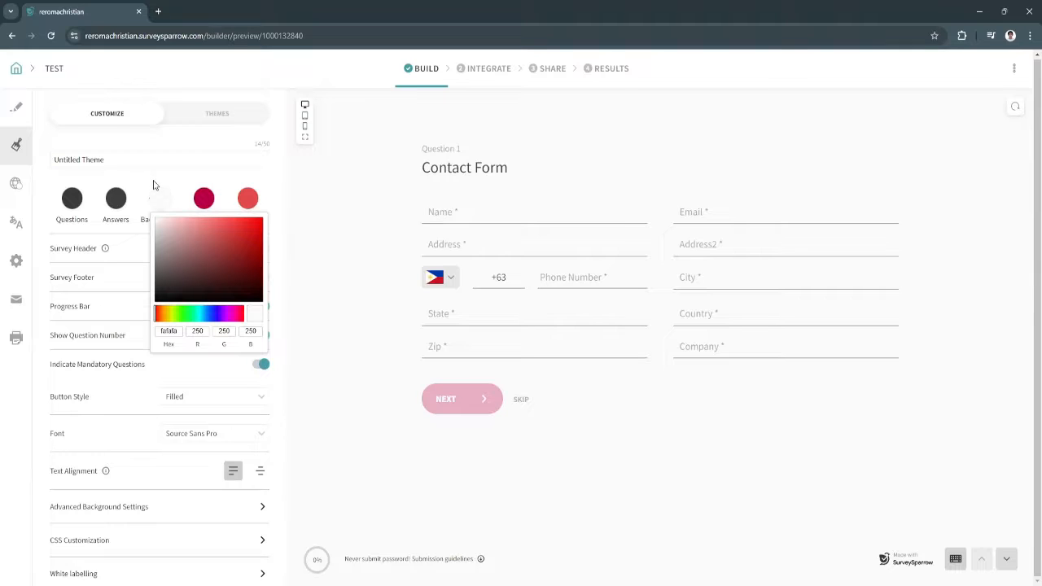
{"action": "left_click", "coordinate": [131, 186]}
{"action": "left_click", "coordinate": [116, 198]}
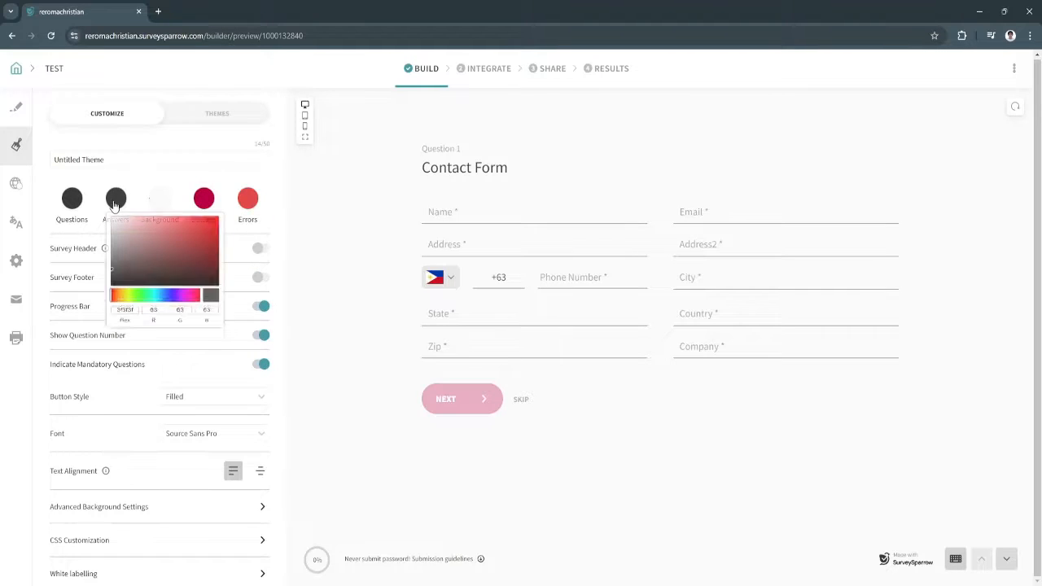
{"action": "left_click", "coordinate": [124, 227]}
{"action": "left_click_drag", "start_coordinate": [124, 227], "coordinate": [147, 248]}
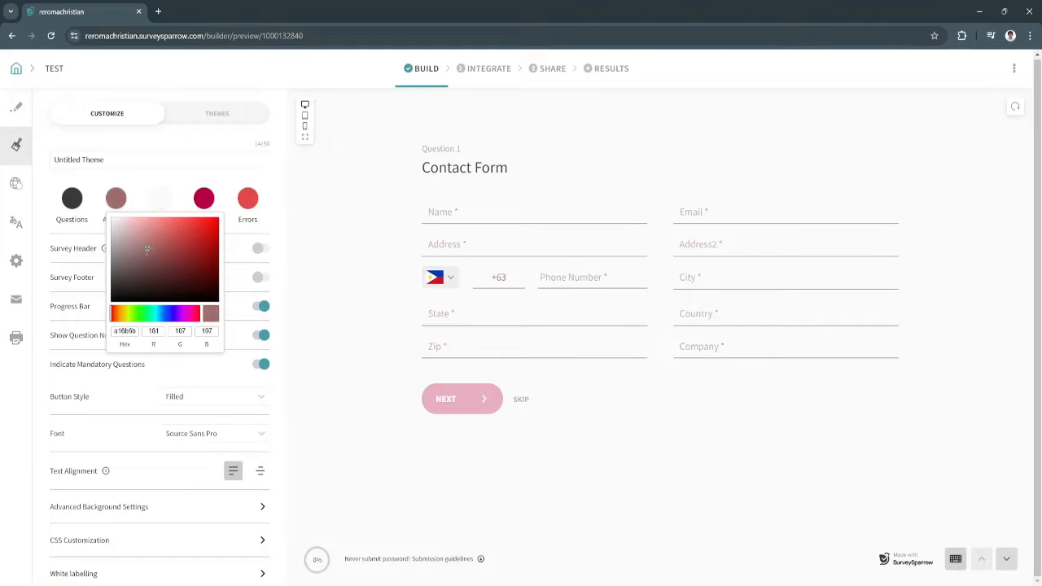
{"action": "left_click", "coordinate": [139, 180]}
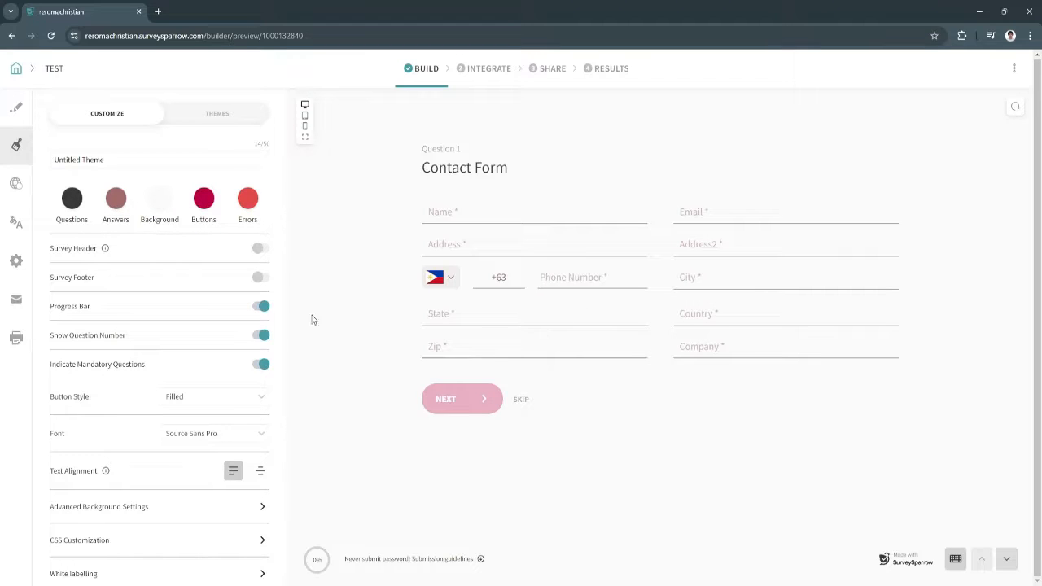
{"action": "scroll", "coordinate": [181, 371], "scroll_direction": "down", "scroll_amount": 2}
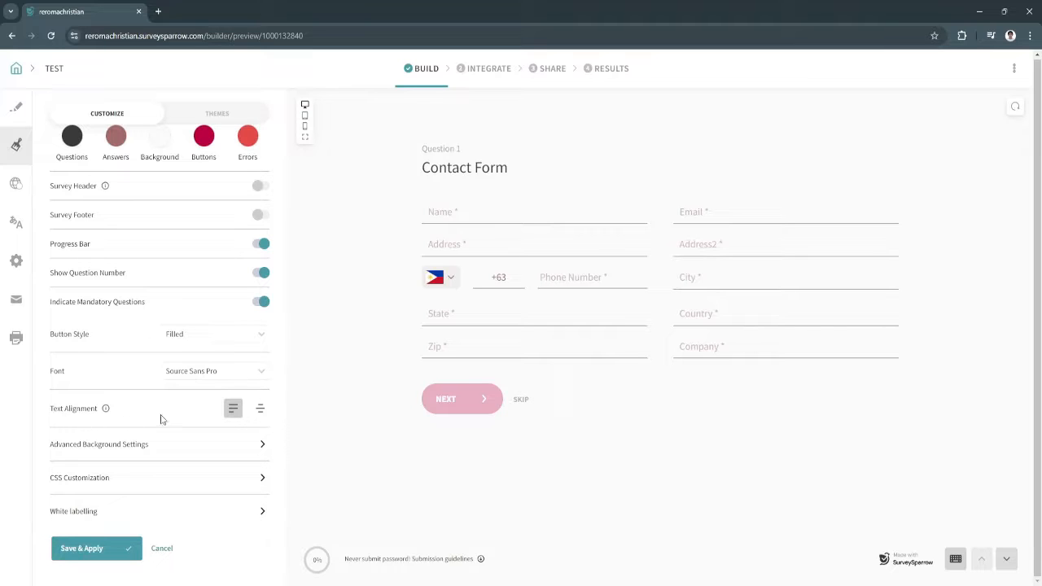
{"action": "scroll", "coordinate": [127, 514], "scroll_direction": "up", "scroll_amount": 2}
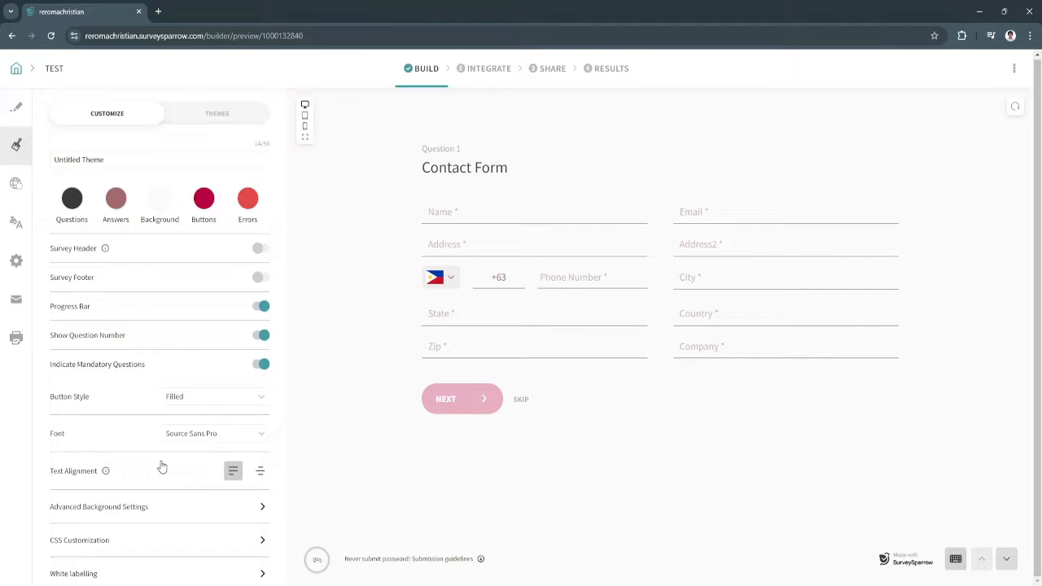
{"action": "left_click", "coordinate": [194, 114]}
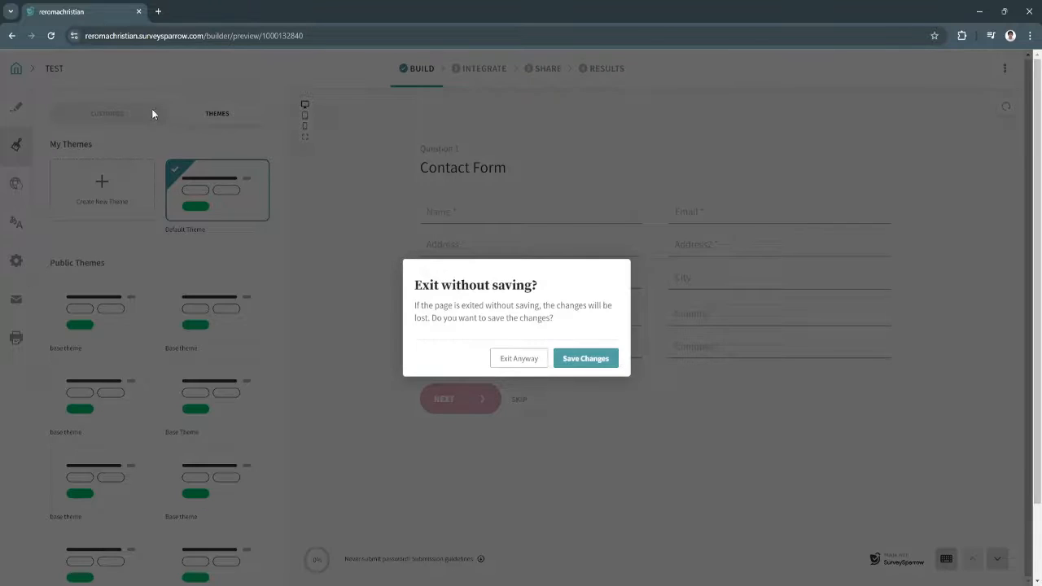
Save the theme changes and open the TEST survey's General Settings
{"action": "left_click", "coordinate": [580, 359]}
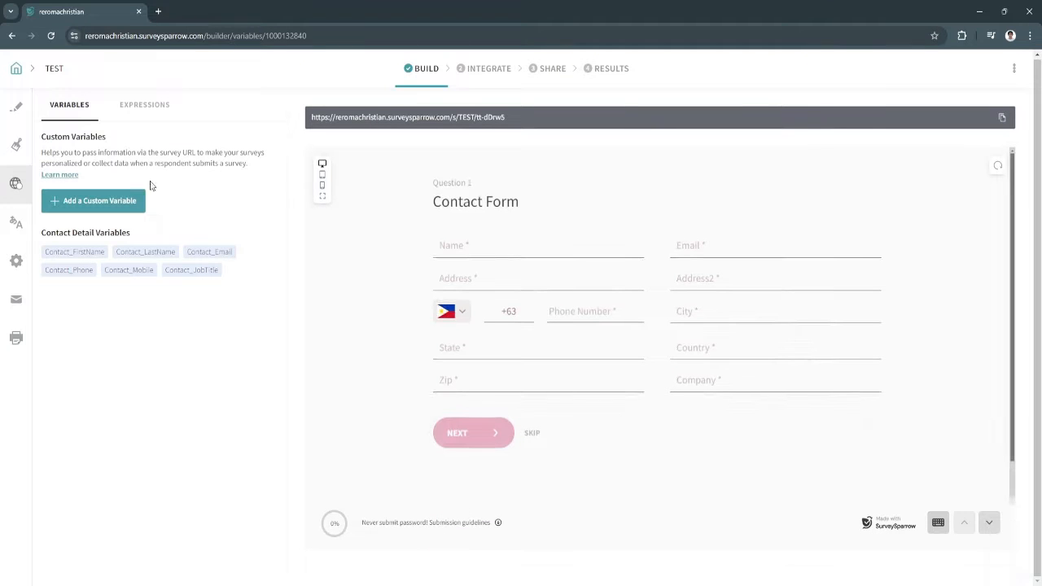
{"action": "left_click", "coordinate": [16, 222]}
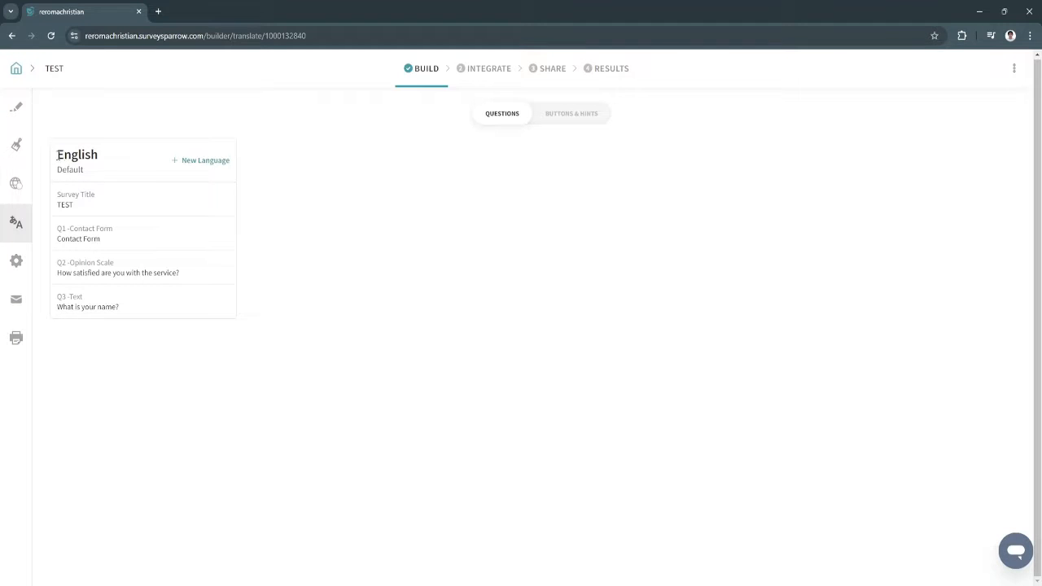
{"action": "left_click", "coordinate": [16, 260]}
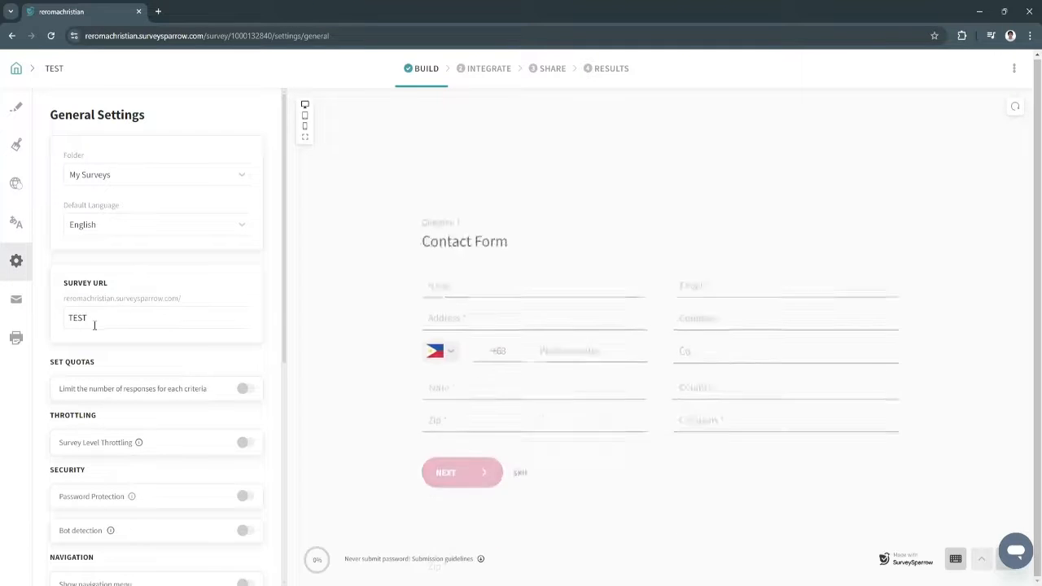
{"action": "scroll", "coordinate": [89, 326], "scroll_direction": "down", "scroll_amount": 1}
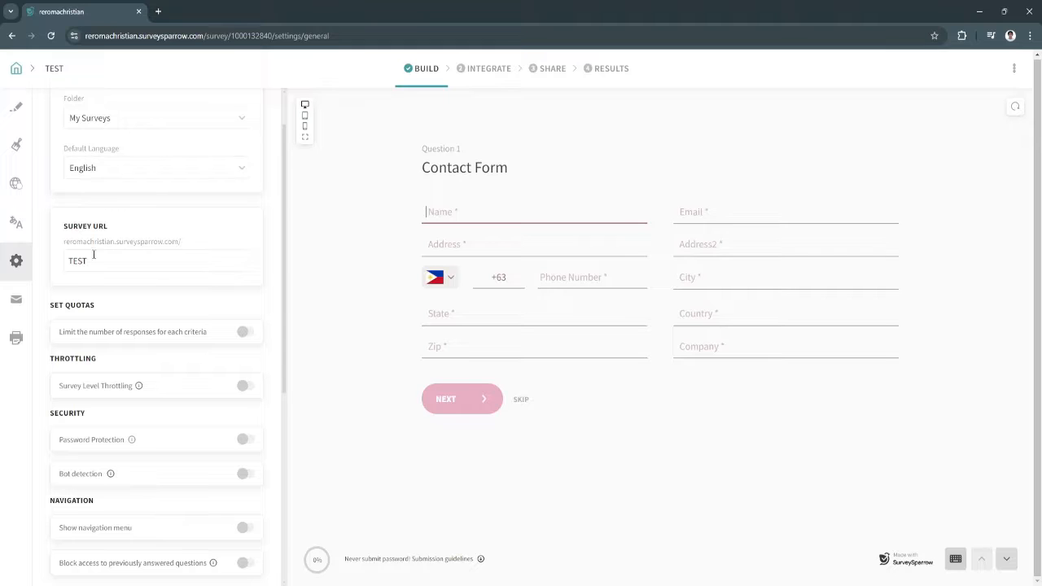
{"action": "scroll", "coordinate": [109, 297], "scroll_direction": "down", "scroll_amount": 2}
{"action": "scroll", "coordinate": [107, 342], "scroll_direction": "up", "scroll_amount": 2}
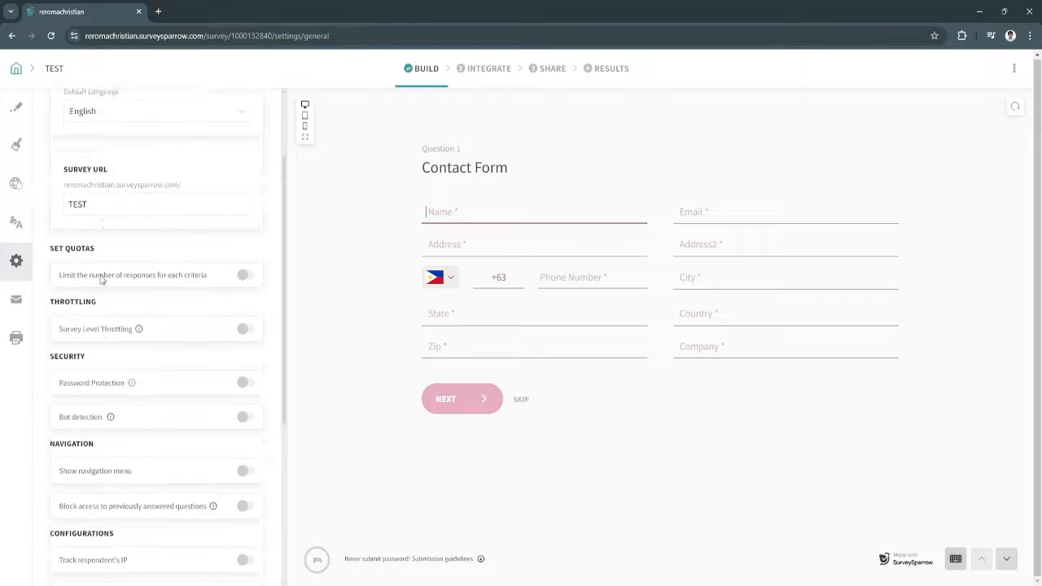
{"action": "left_click_drag", "start_coordinate": [65, 247], "coordinate": [183, 245]}
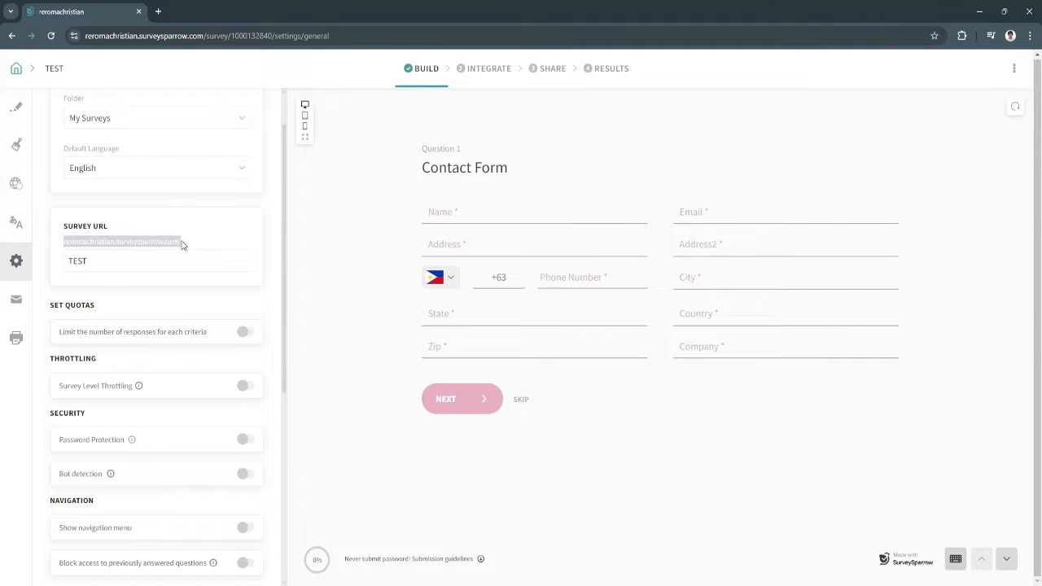
{"action": "scroll", "coordinate": [104, 366], "scroll_direction": "down", "scroll_amount": 2}
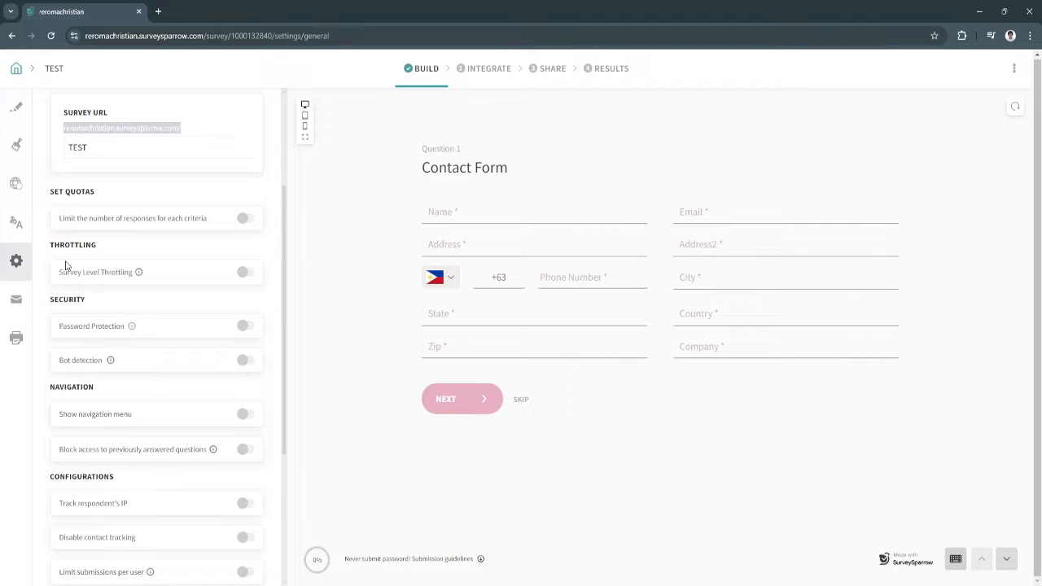
{"action": "scroll", "coordinate": [81, 326], "scroll_direction": "down", "scroll_amount": 4}
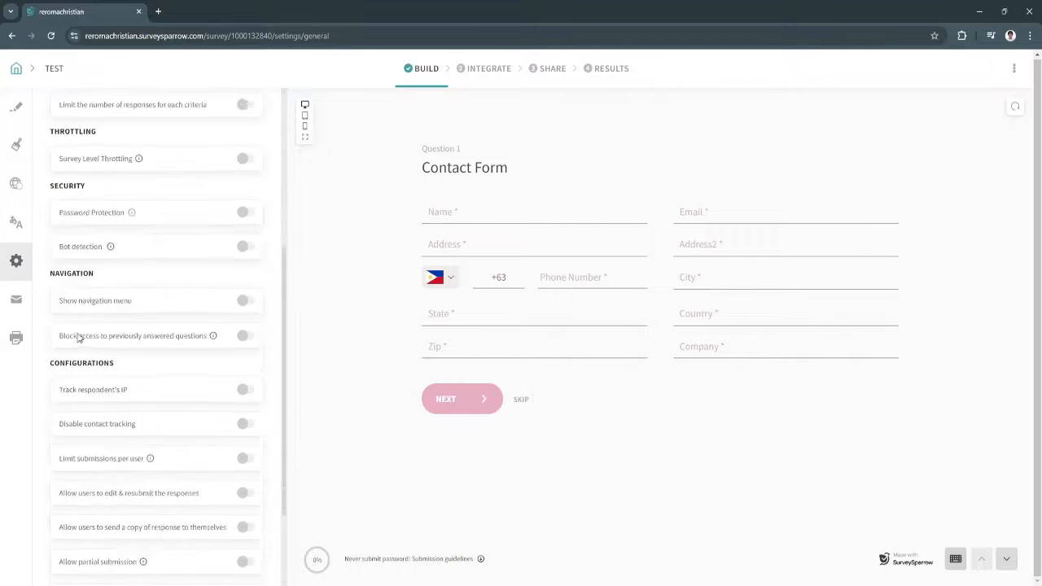
{"action": "scroll", "coordinate": [82, 330], "scroll_direction": "up", "scroll_amount": 6}
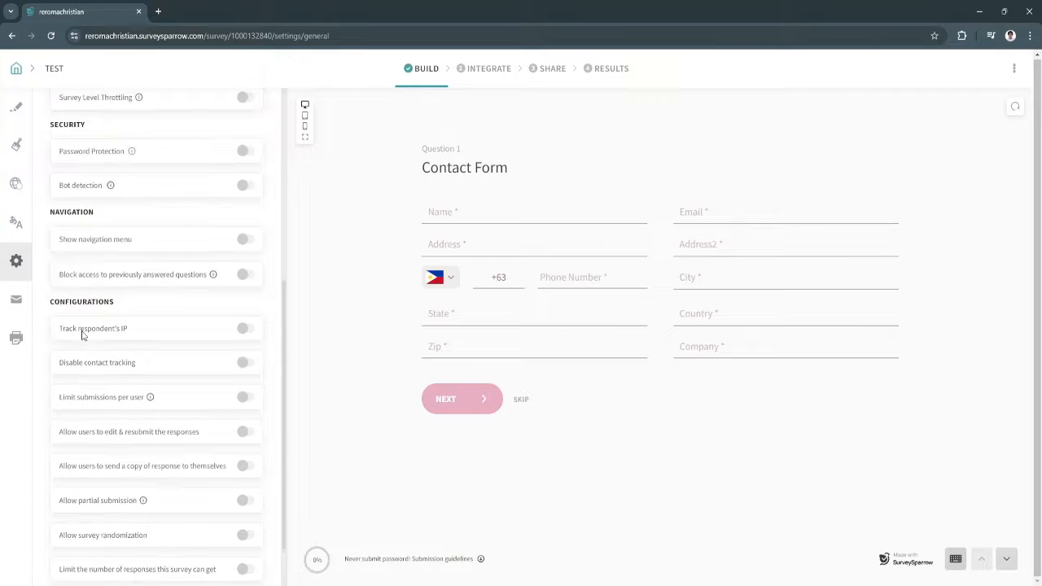
Review the thank-you email notification templates, then bring up the Print Survey options
{"action": "left_click", "coordinate": [15, 303]}
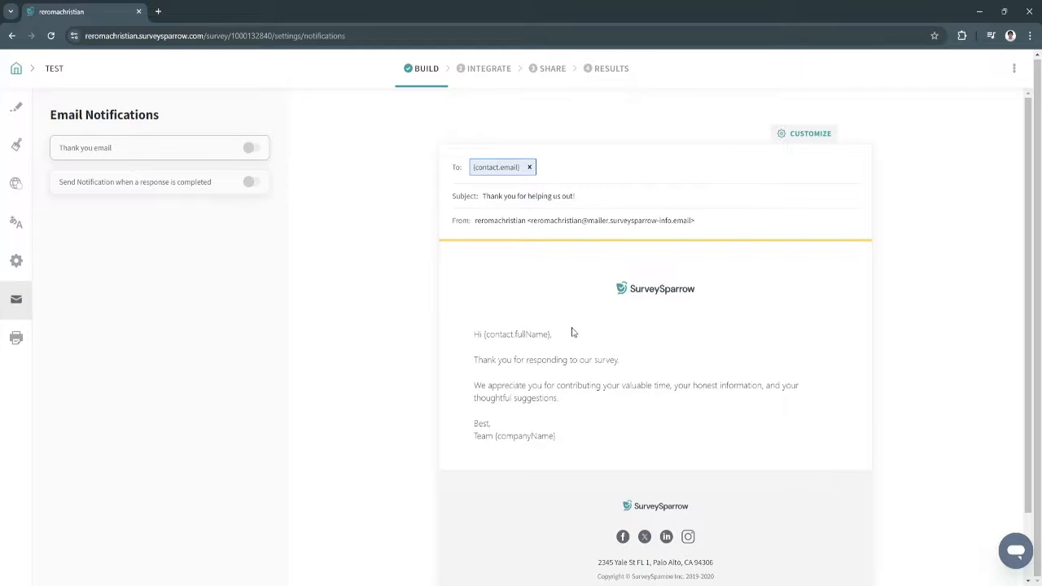
{"action": "scroll", "coordinate": [576, 359], "scroll_direction": "down", "scroll_amount": 1}
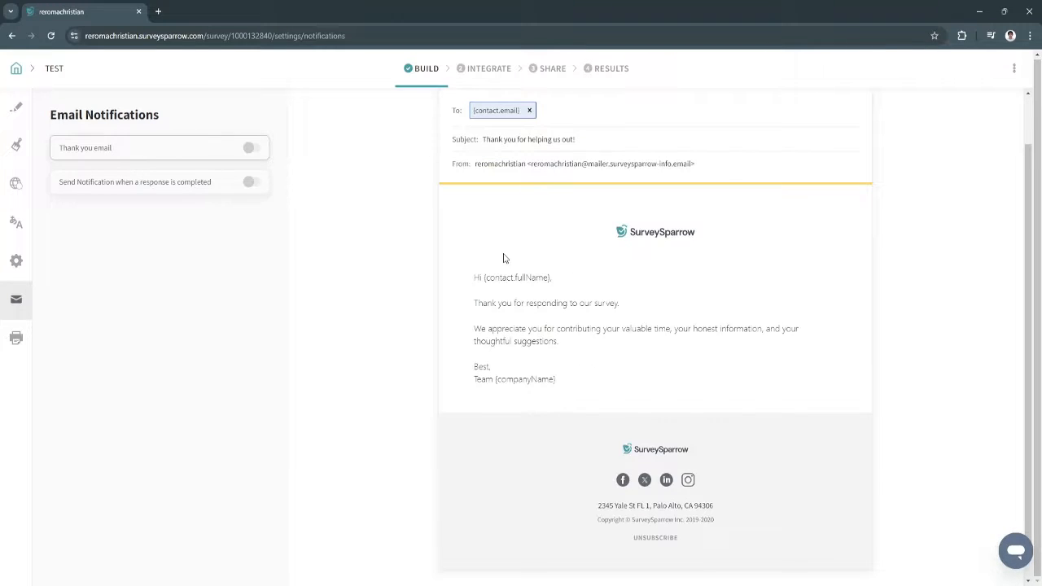
{"action": "scroll", "coordinate": [501, 264], "scroll_direction": "up", "scroll_amount": 1}
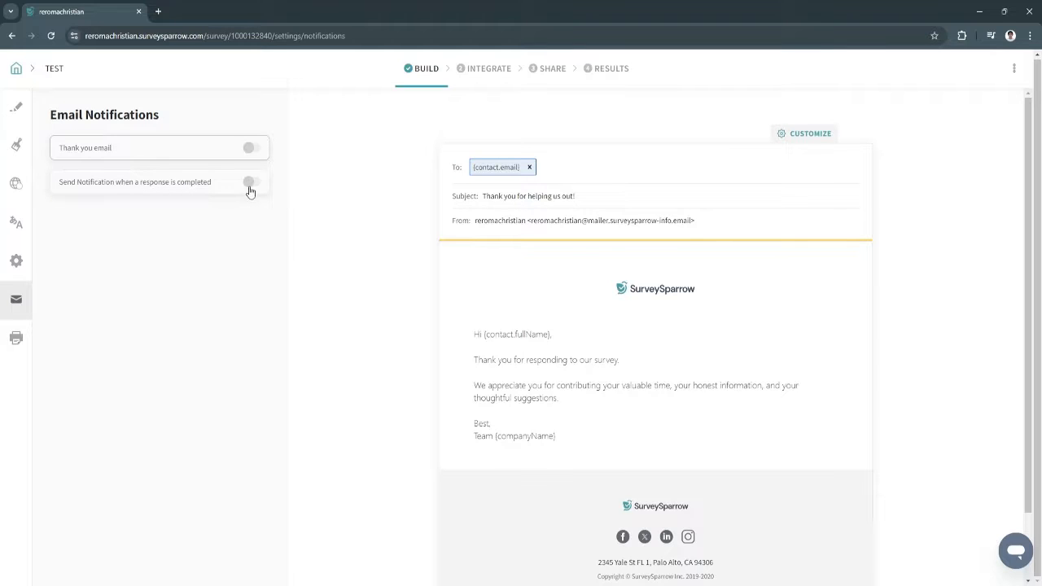
{"action": "left_click", "coordinate": [17, 332]}
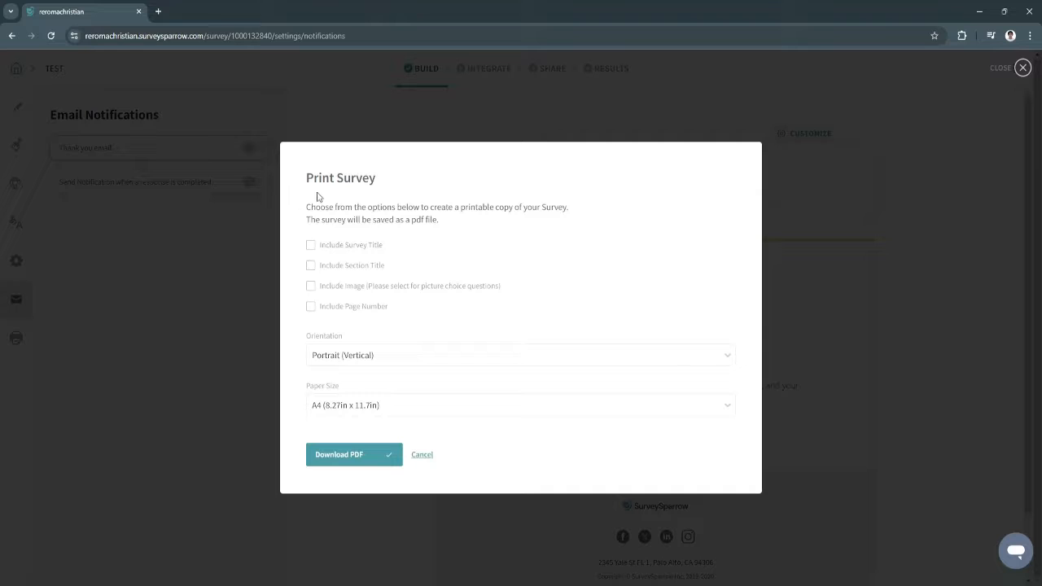
Tick title, section title and page number print options, cancel printing, and return to Build
{"action": "left_click", "coordinate": [310, 244]}
{"action": "left_click", "coordinate": [310, 265]}
{"action": "left_click", "coordinate": [310, 305]}
{"action": "left_click", "coordinate": [427, 454]}
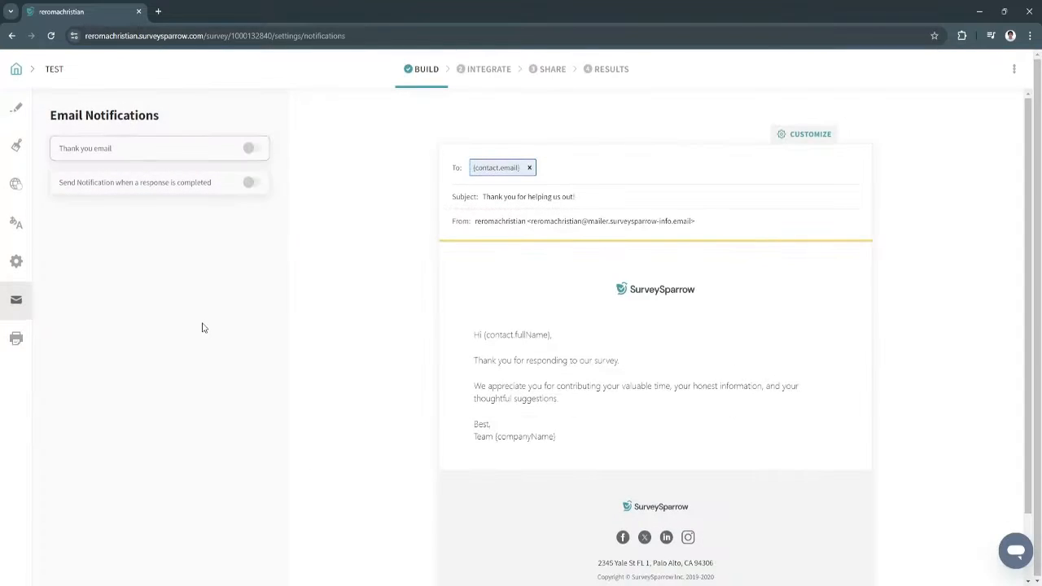
{"action": "left_click", "coordinate": [17, 107]}
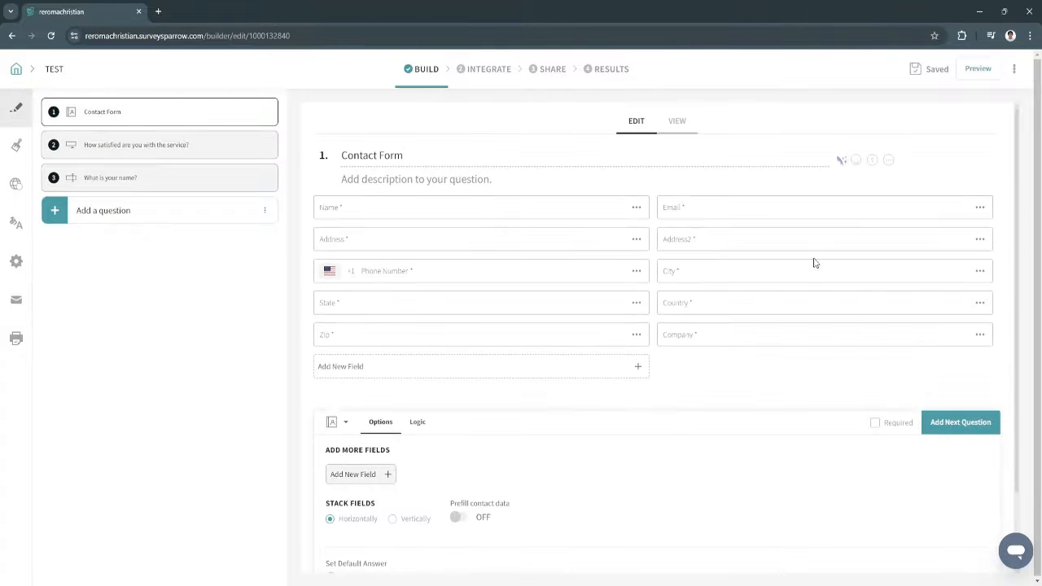
Open the survey's Integrate stage and scroll through the available integration options
{"action": "left_click", "coordinate": [485, 72]}
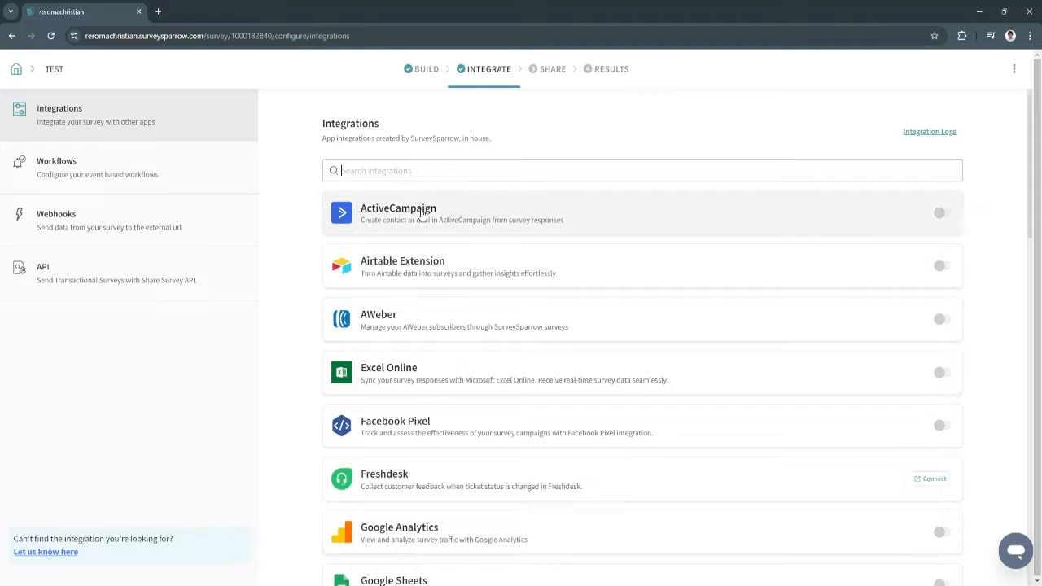
{"action": "scroll", "coordinate": [496, 318], "scroll_direction": "down", "scroll_amount": 2}
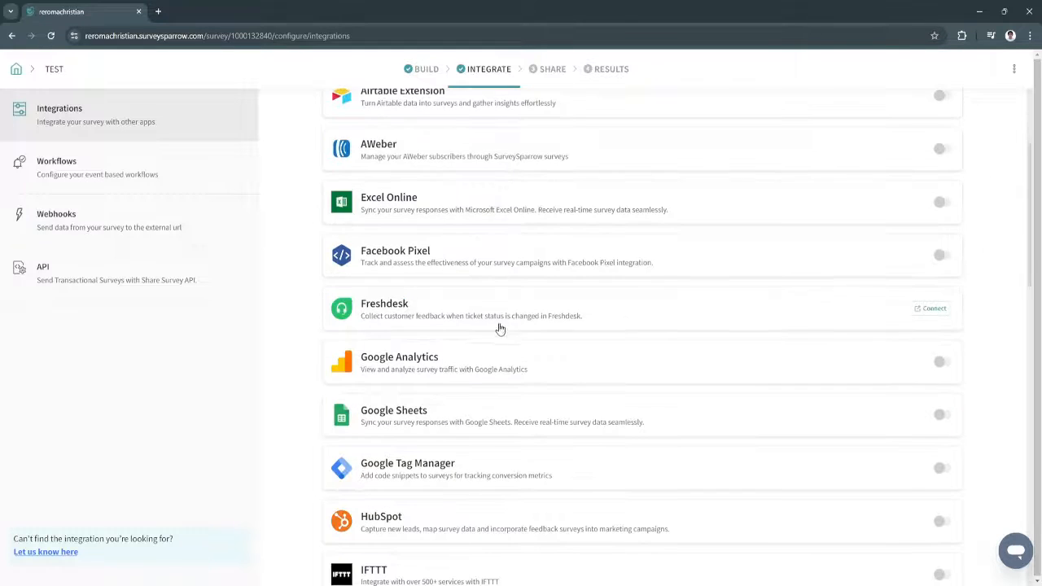
{"action": "scroll", "coordinate": [492, 345], "scroll_direction": "down", "scroll_amount": 2}
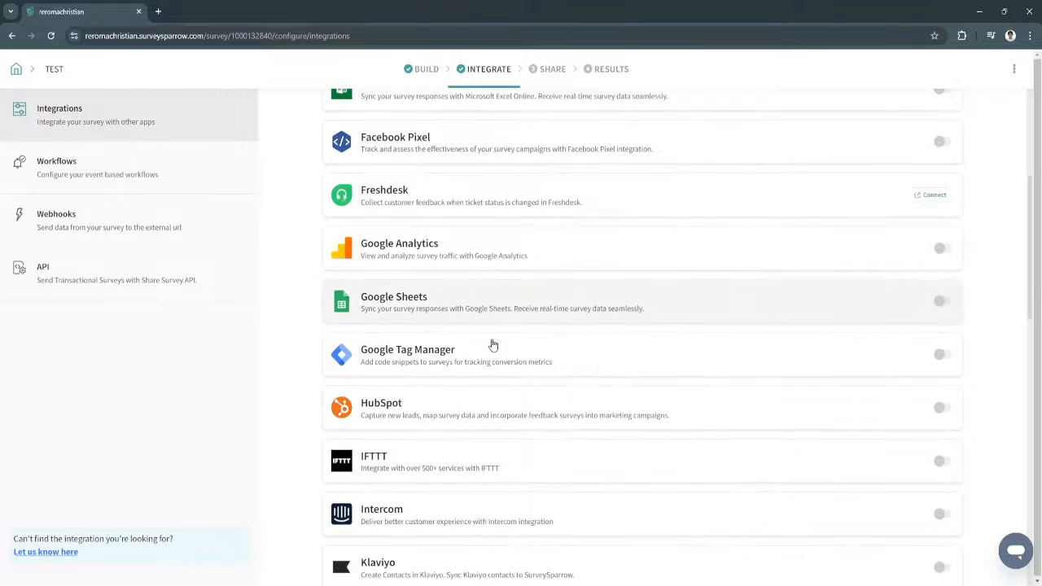
{"action": "scroll", "coordinate": [493, 345], "scroll_direction": "up", "scroll_amount": 2}
{"action": "scroll", "coordinate": [493, 345], "scroll_direction": "down", "scroll_amount": 3}
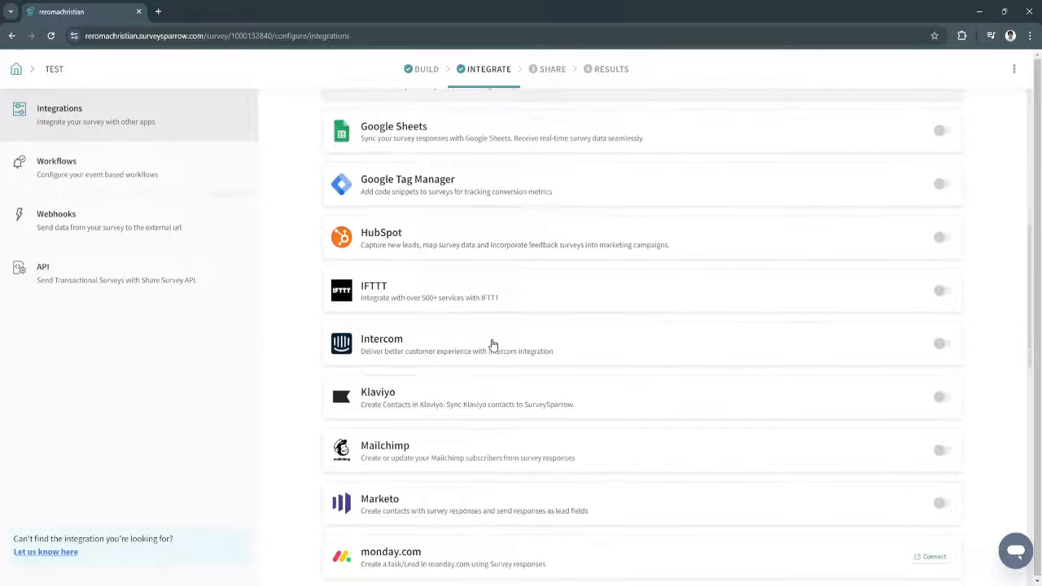
{"action": "scroll", "coordinate": [492, 345], "scroll_direction": "up", "scroll_amount": 1}
{"action": "scroll", "coordinate": [493, 345], "scroll_direction": "up", "scroll_amount": 1}
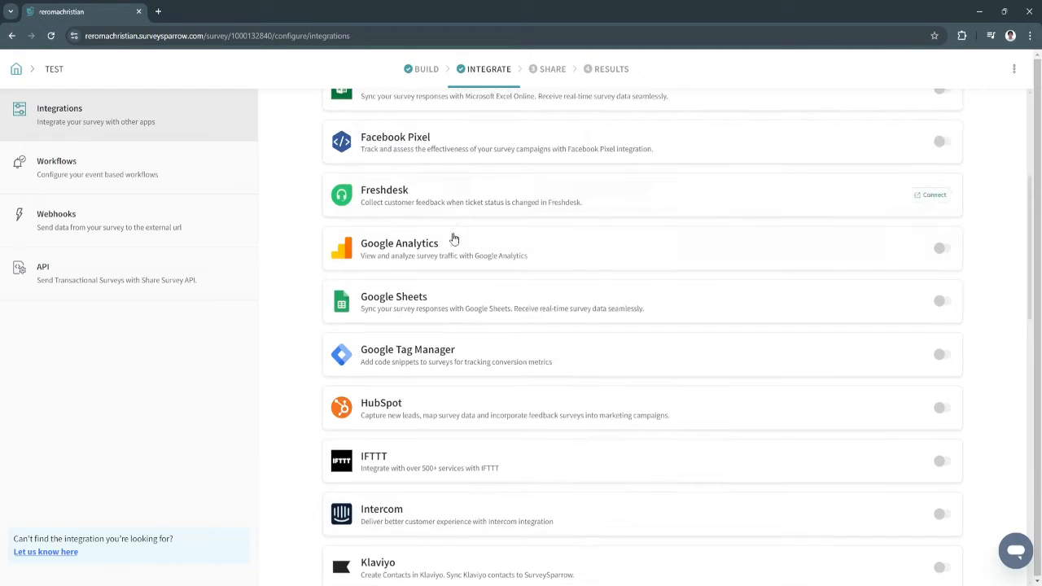
{"action": "scroll", "coordinate": [452, 244], "scroll_direction": "up", "scroll_amount": 1}
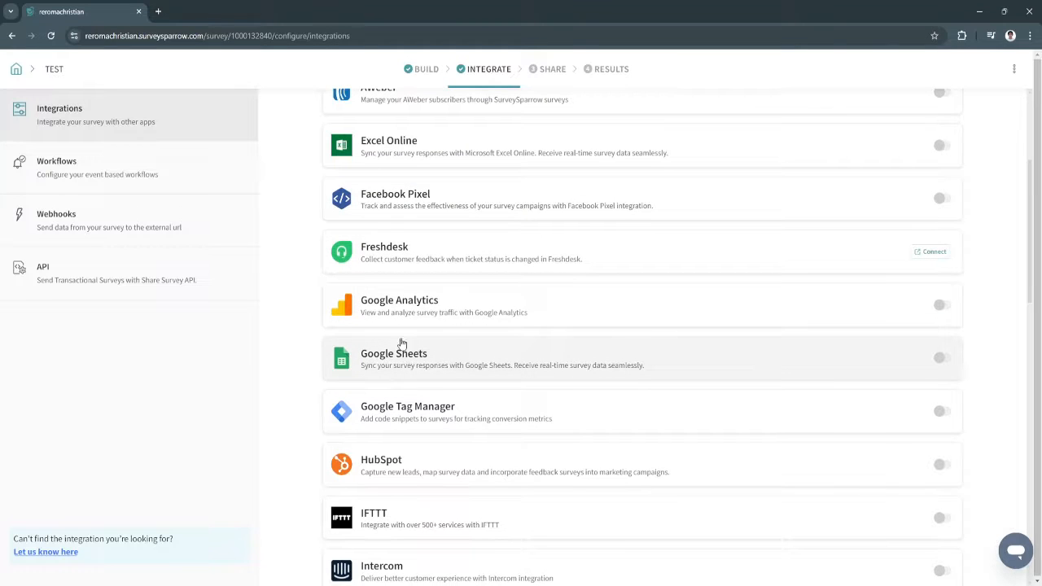
View Workflows (discarding a new workflow), Webhooks and the Share Survey API, then open Share
{"action": "left_click", "coordinate": [123, 178]}
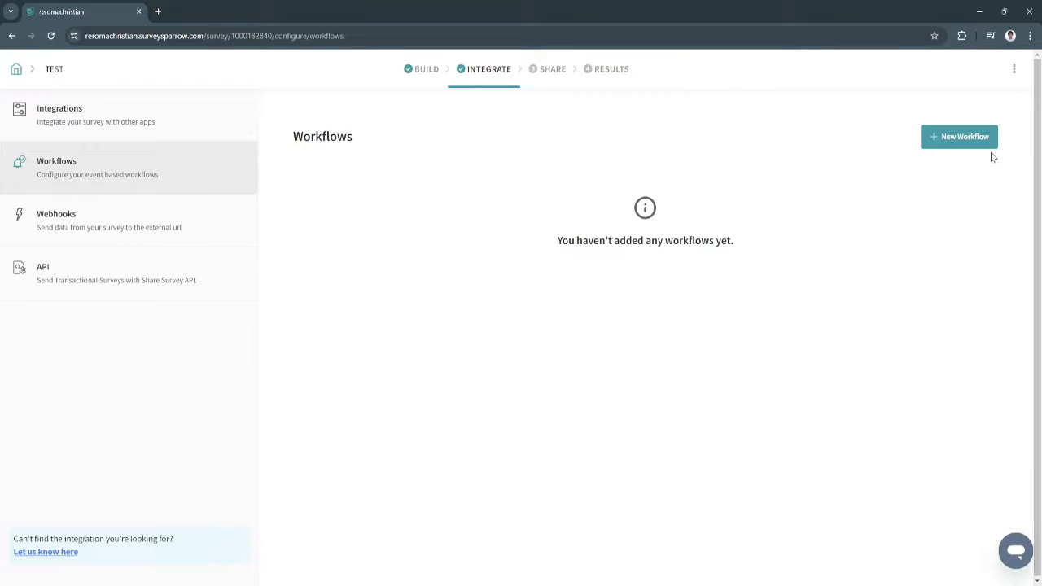
{"action": "left_click", "coordinate": [969, 138]}
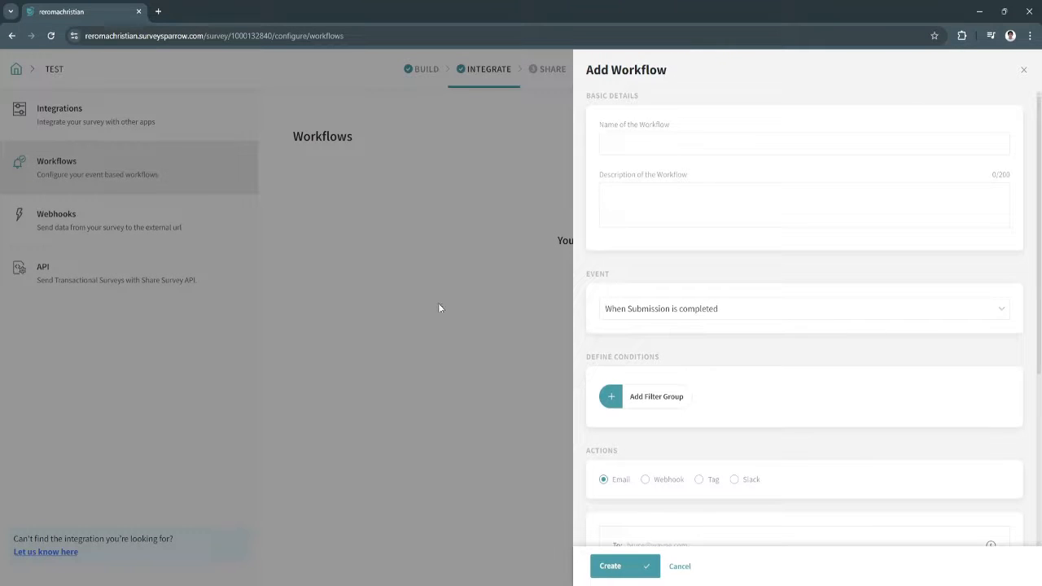
{"action": "left_click", "coordinate": [1024, 71]}
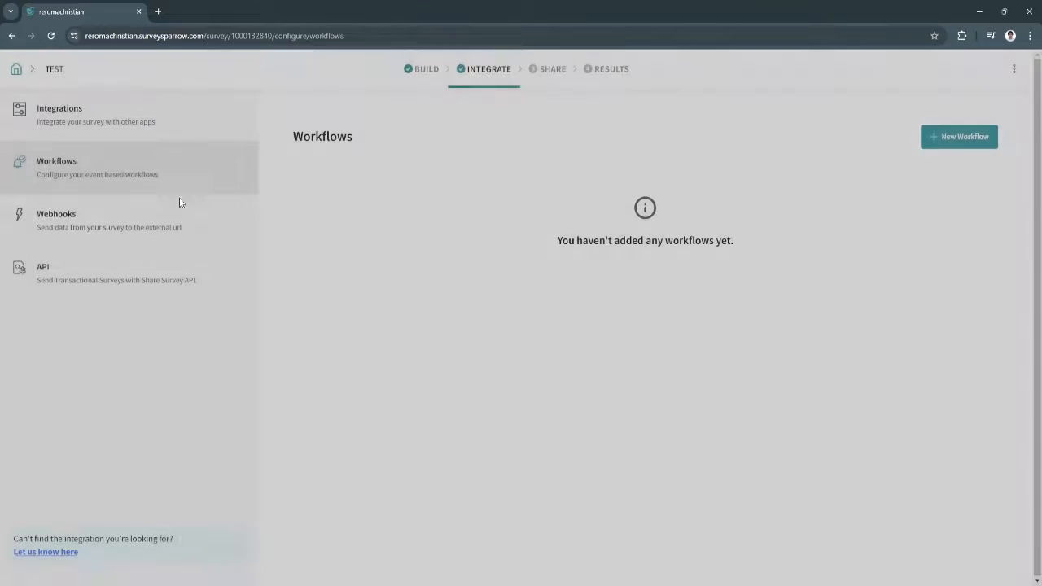
{"action": "left_click", "coordinate": [166, 225]}
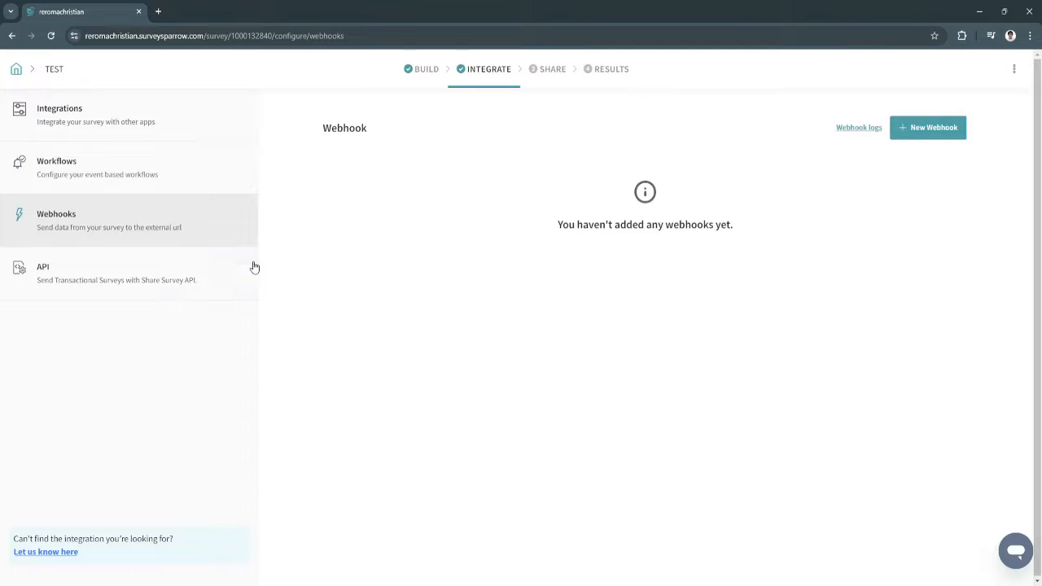
{"action": "left_click", "coordinate": [199, 298]}
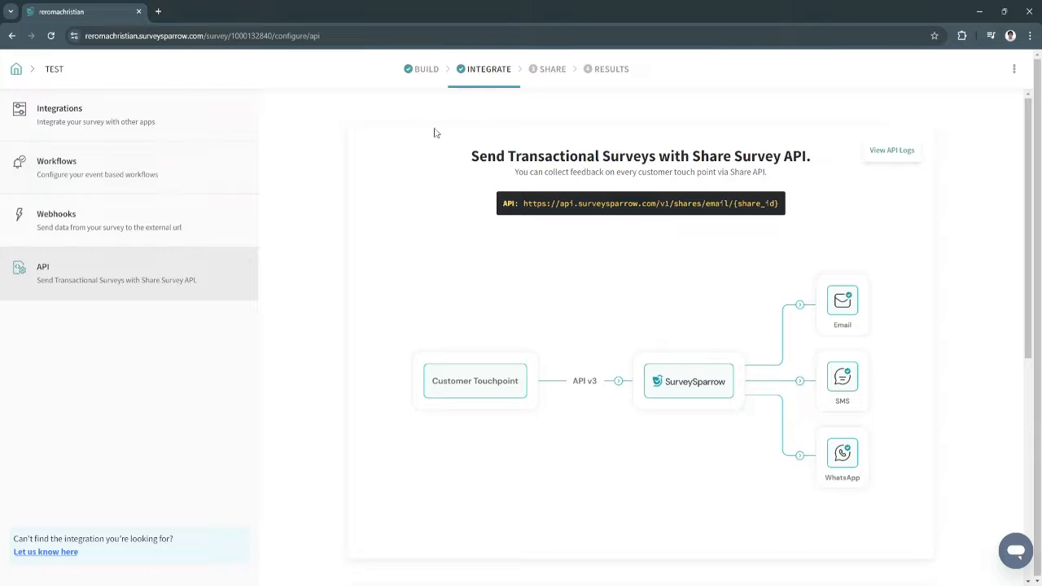
{"action": "left_click", "coordinate": [547, 72]}
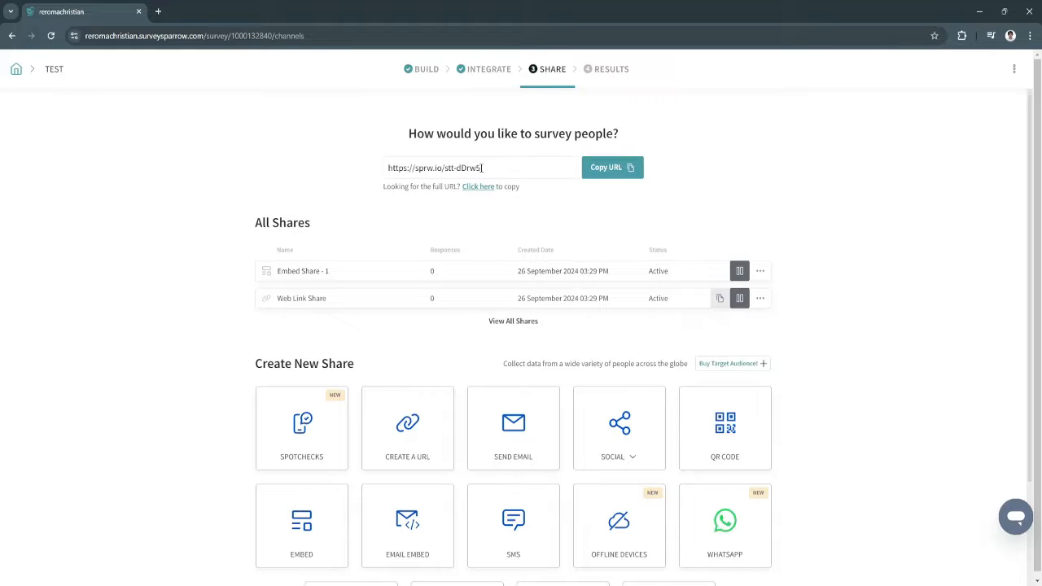
Copy the sprw.io short survey link and load it in a new browser tab
{"action": "left_click", "coordinate": [612, 167]}
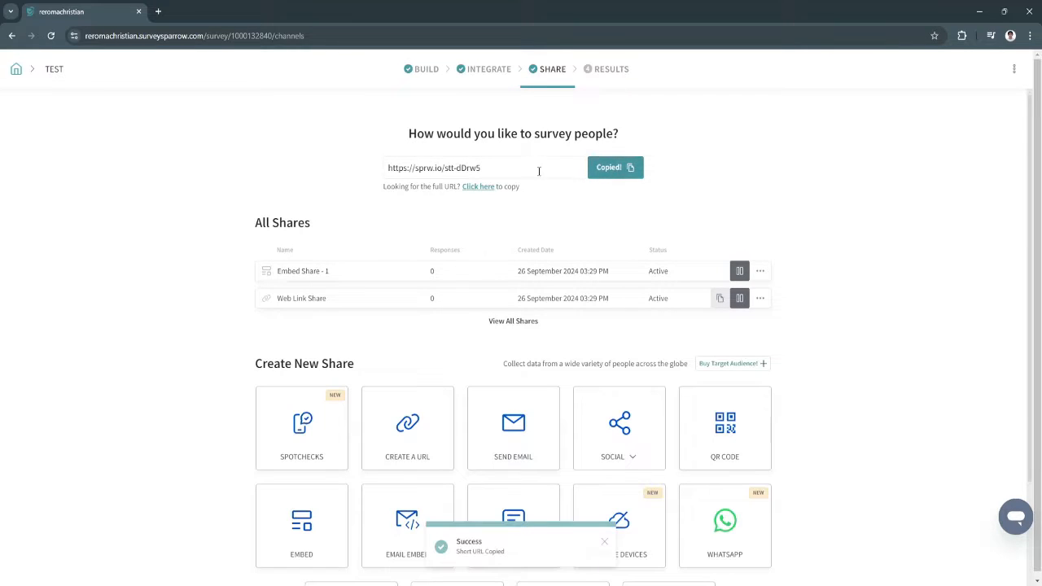
{"action": "left_click_drag", "start_coordinate": [522, 171], "coordinate": [387, 174]}
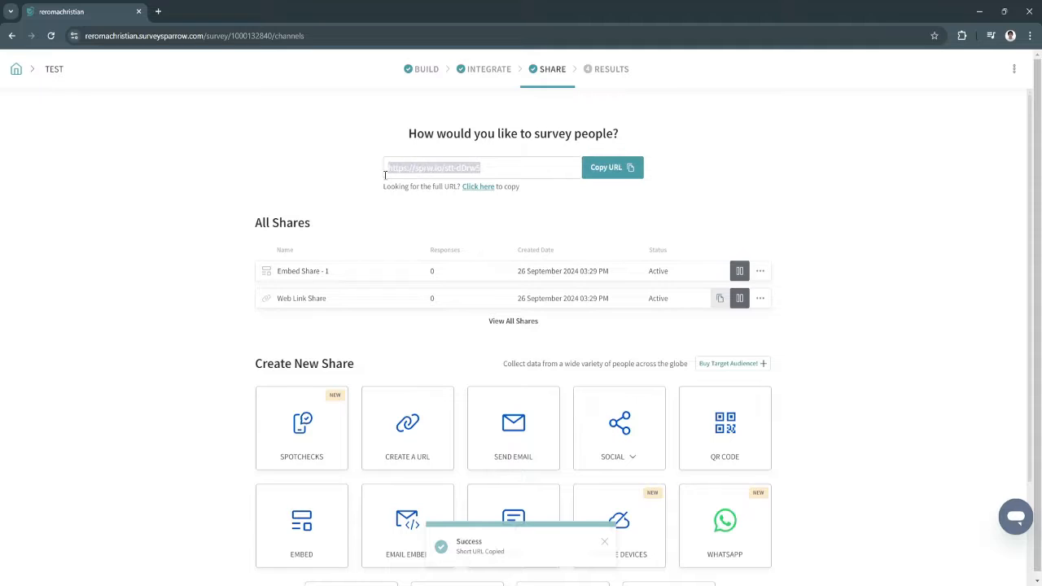
{"action": "key", "text": "ctrl+t"}
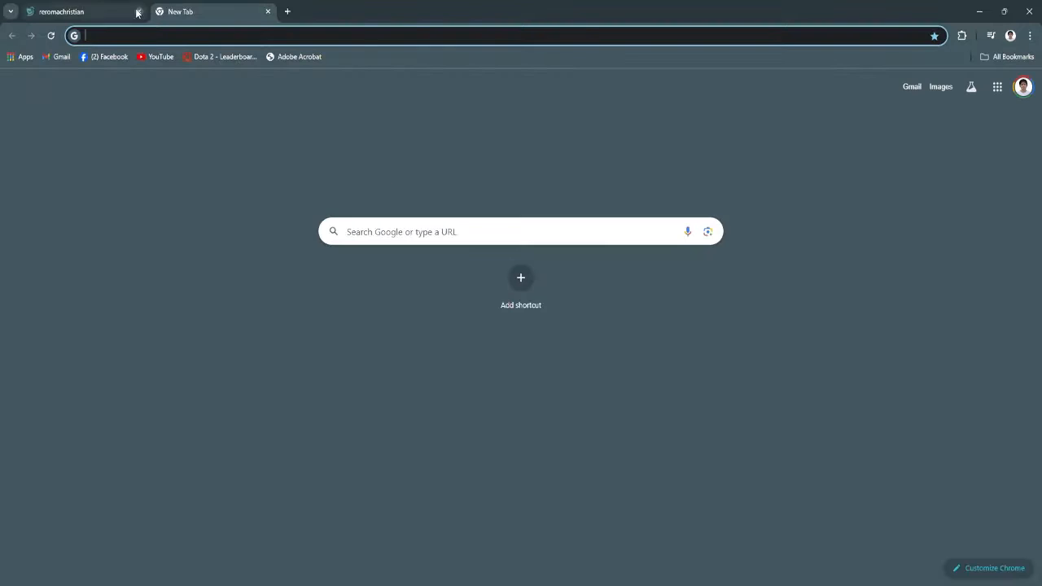
{"action": "left_click", "coordinate": [153, 35]}
{"action": "key", "text": "ctrl+v"}
{"action": "key", "text": "Return"}
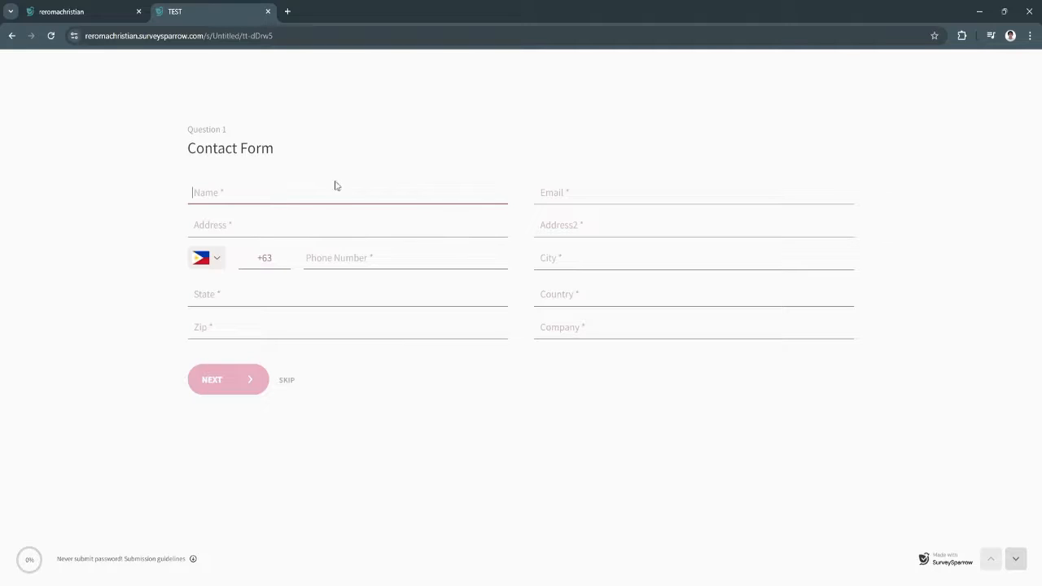
Back on the Share page, select the short link and open the Results overview
{"action": "left_click", "coordinate": [73, 11]}
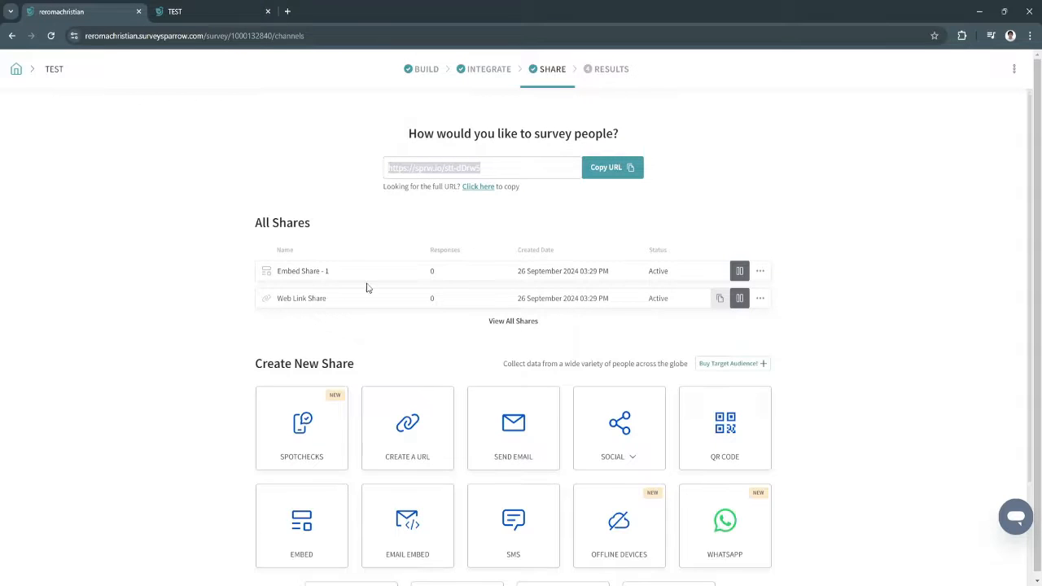
{"action": "scroll", "coordinate": [366, 287], "scroll_direction": "down", "scroll_amount": 3}
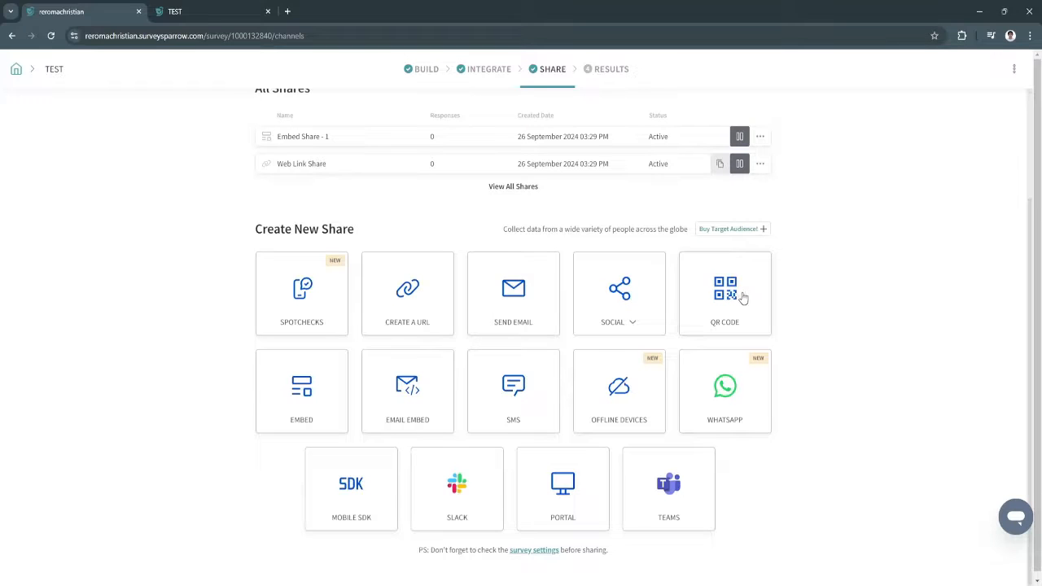
{"action": "scroll", "coordinate": [742, 298], "scroll_direction": "up", "scroll_amount": 2}
{"action": "left_click", "coordinate": [575, 168]}
{"action": "left_click", "coordinate": [599, 72]}
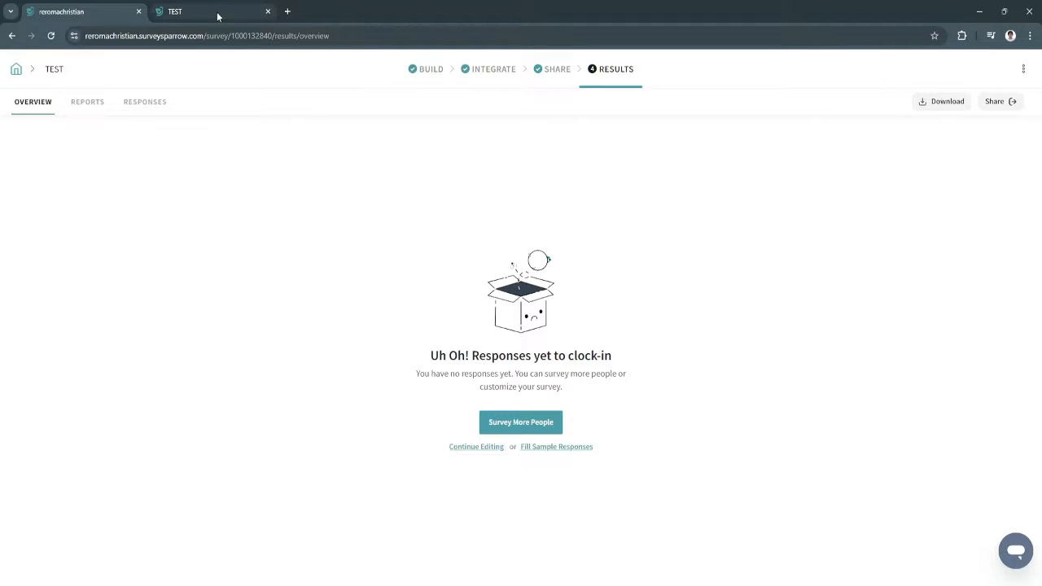
In the live TEST survey, pass the Contact Form, rate satisfaction 8, enter a respondent name, and submit
{"action": "left_click", "coordinate": [194, 7]}
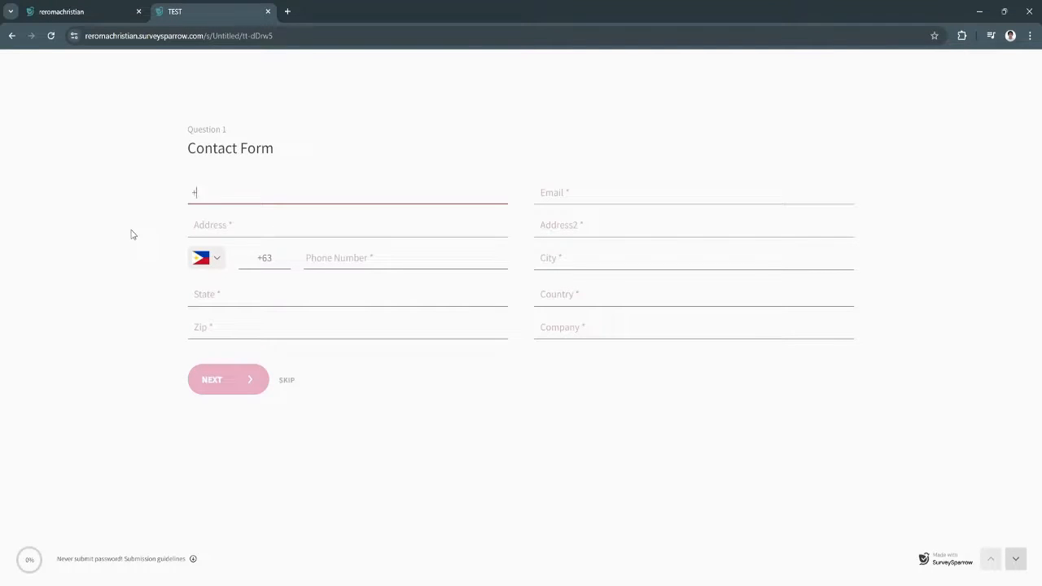
{"action": "left_click", "coordinate": [233, 383]}
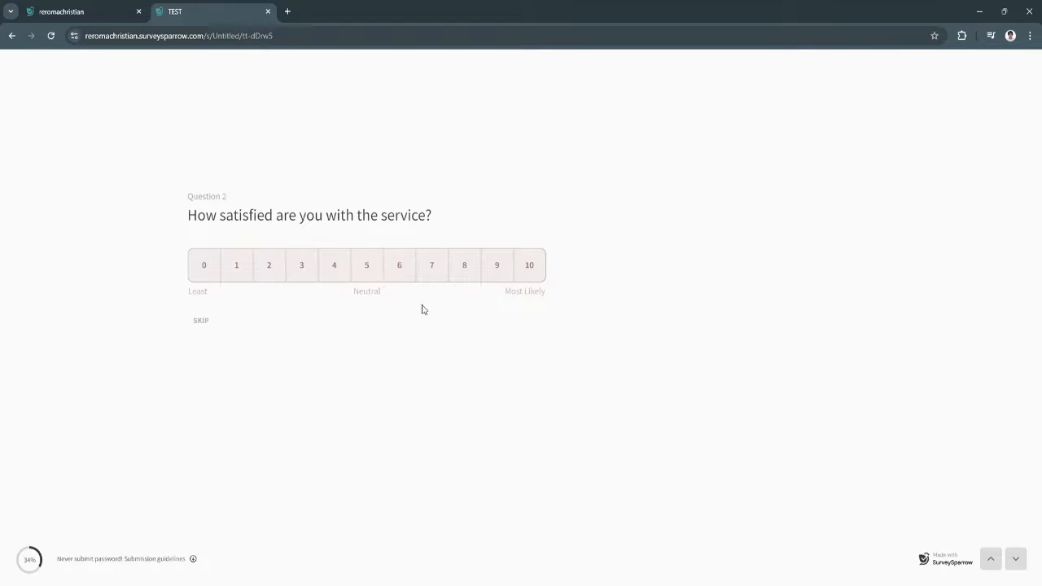
{"action": "left_click", "coordinate": [470, 267]}
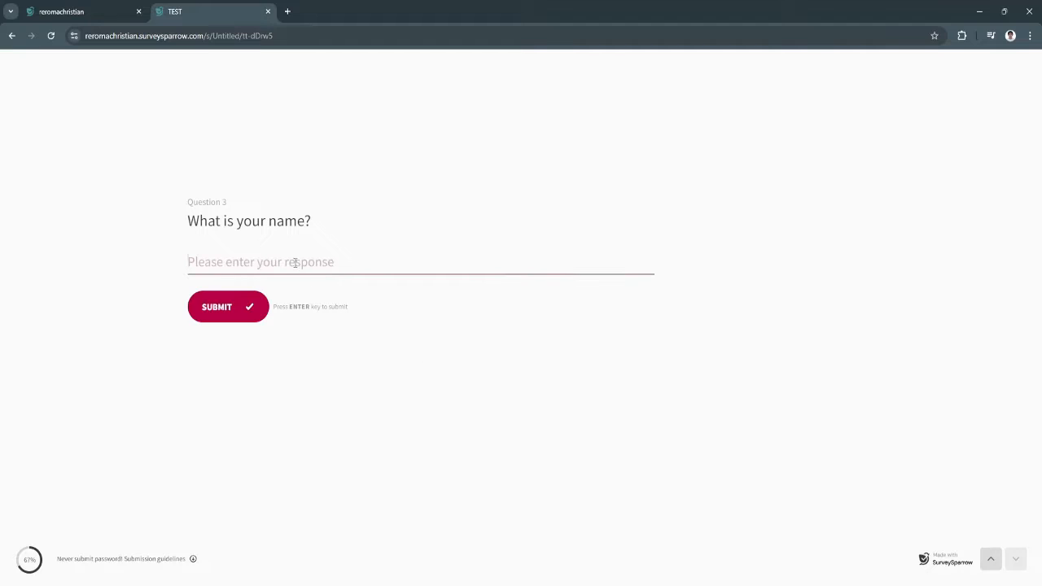
{"action": "type", "text": "Christian"}
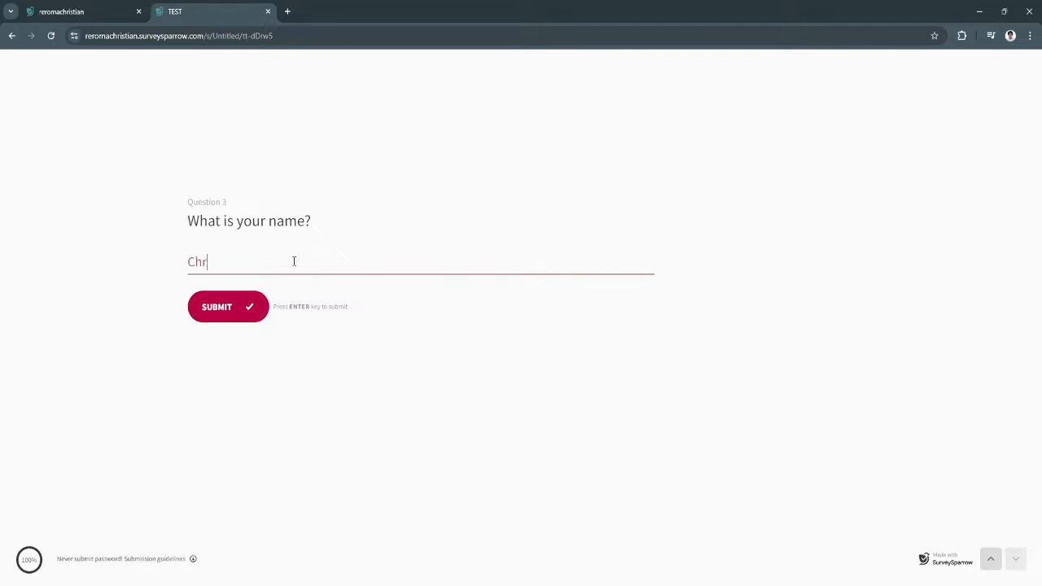
{"action": "left_click", "coordinate": [230, 310]}
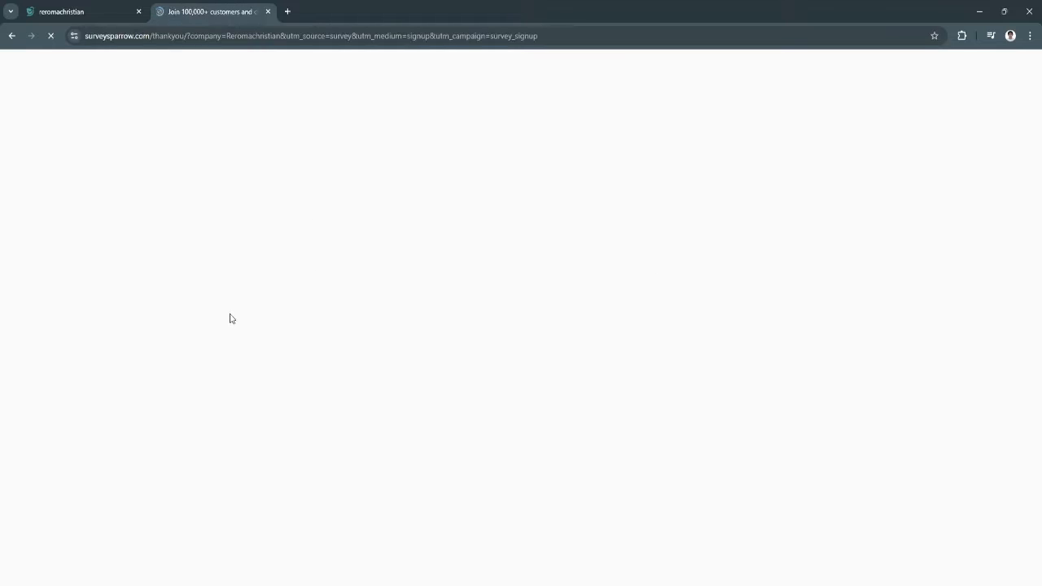
Return to the Results overview and check the completion stats and Avg Time to Complete
{"action": "left_click", "coordinate": [114, 11]}
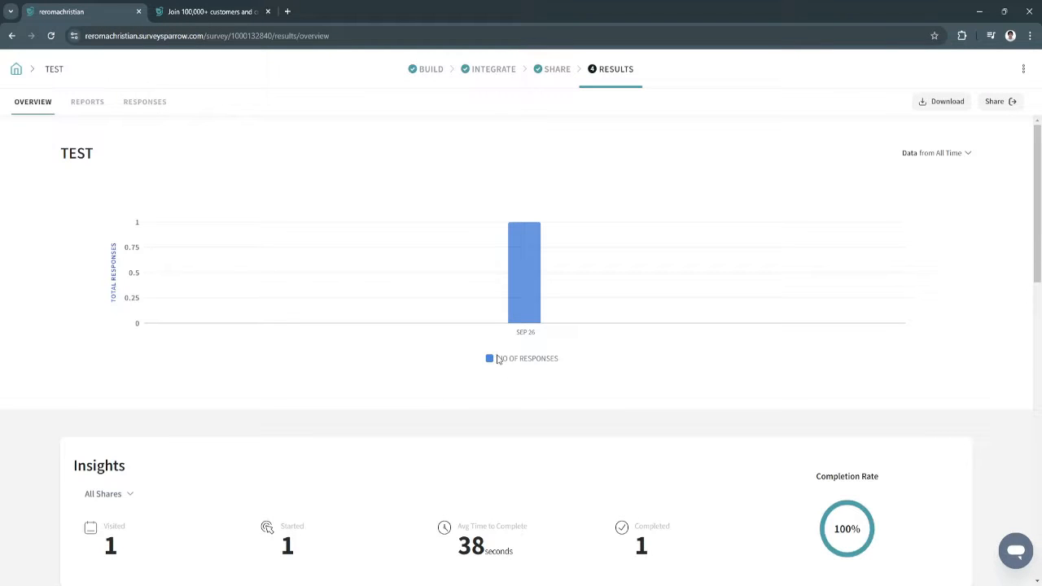
{"action": "scroll", "coordinate": [489, 371], "scroll_direction": "down", "scroll_amount": 1}
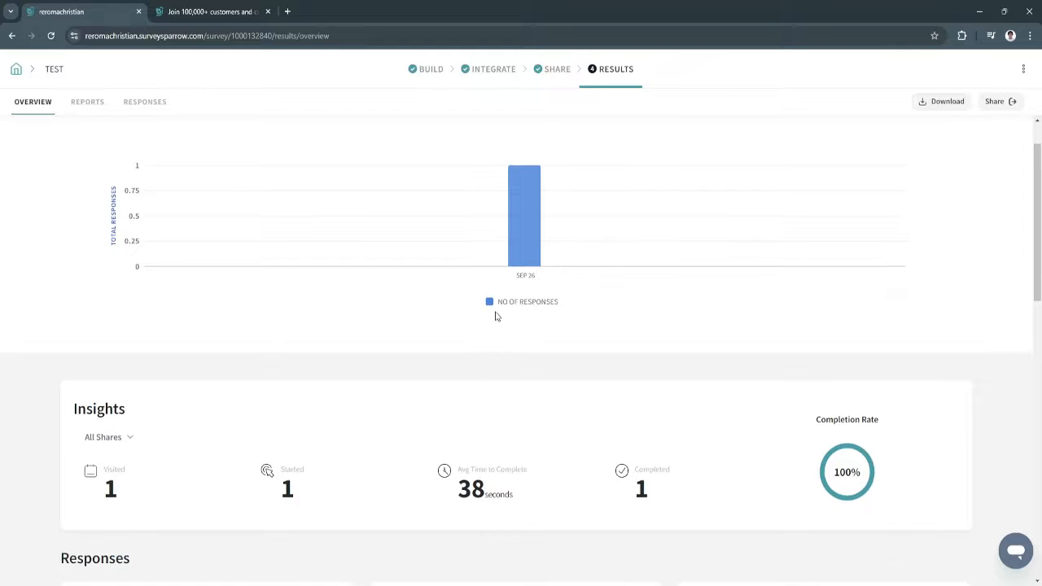
{"action": "scroll", "coordinate": [503, 307], "scroll_direction": "down", "scroll_amount": 2}
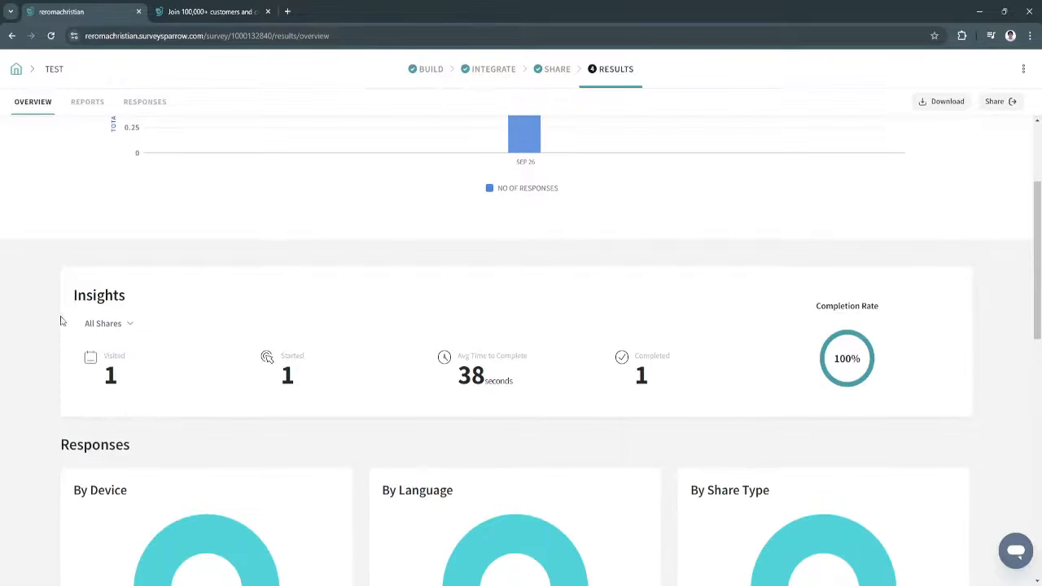
{"action": "scroll", "coordinate": [128, 286], "scroll_direction": "down", "scroll_amount": 1}
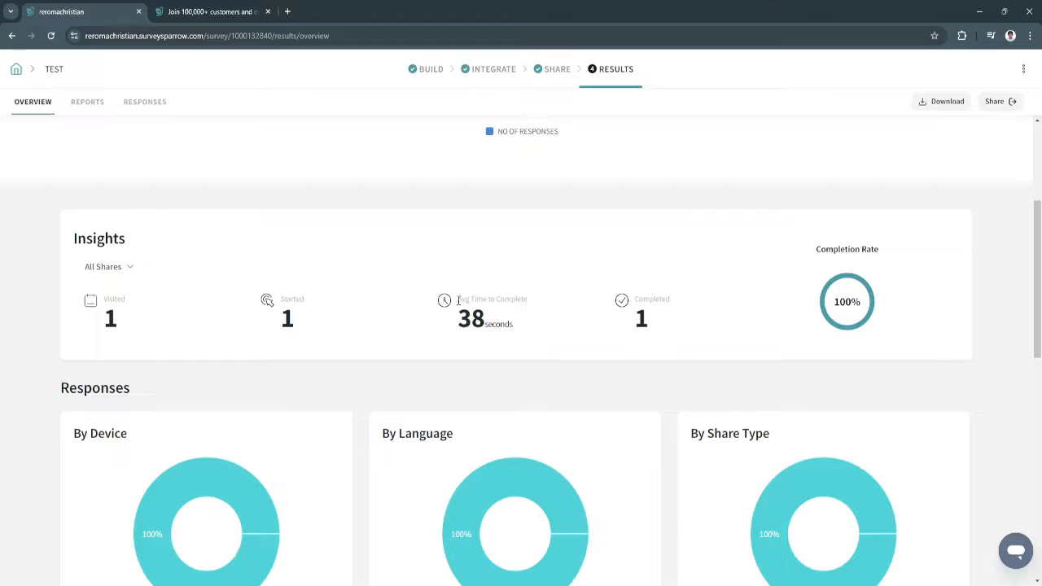
{"action": "left_click_drag", "start_coordinate": [459, 301], "coordinate": [534, 302]}
{"action": "left_click", "coordinate": [461, 328]}
Scroll through the Results insights and charts, then back to the top
{"action": "scroll", "coordinate": [629, 341], "scroll_direction": "down", "scroll_amount": 3}
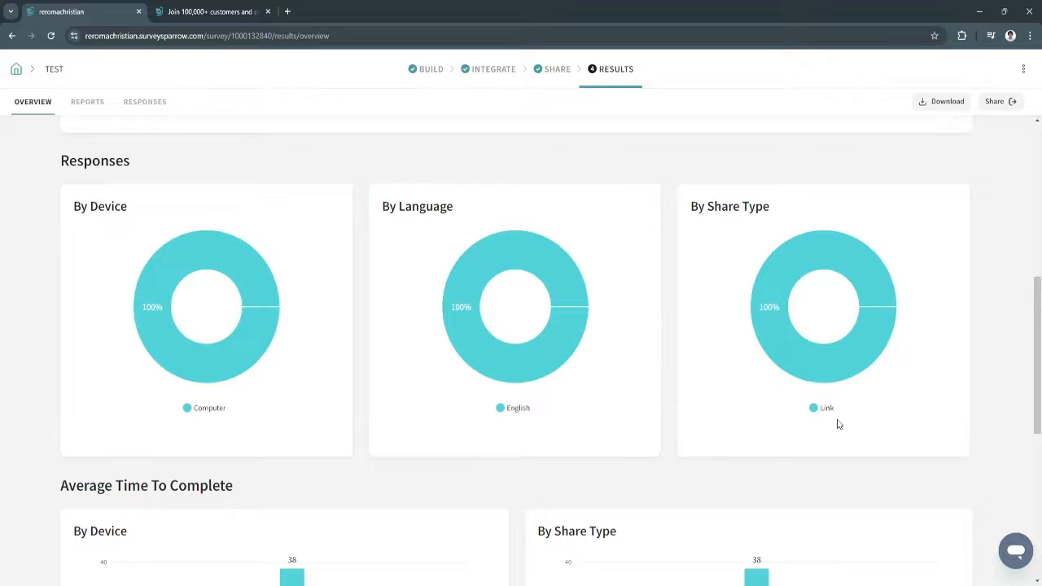
{"action": "scroll", "coordinate": [837, 423], "scroll_direction": "down", "scroll_amount": 2}
{"action": "scroll", "coordinate": [817, 276], "scroll_direction": "down", "scroll_amount": 3}
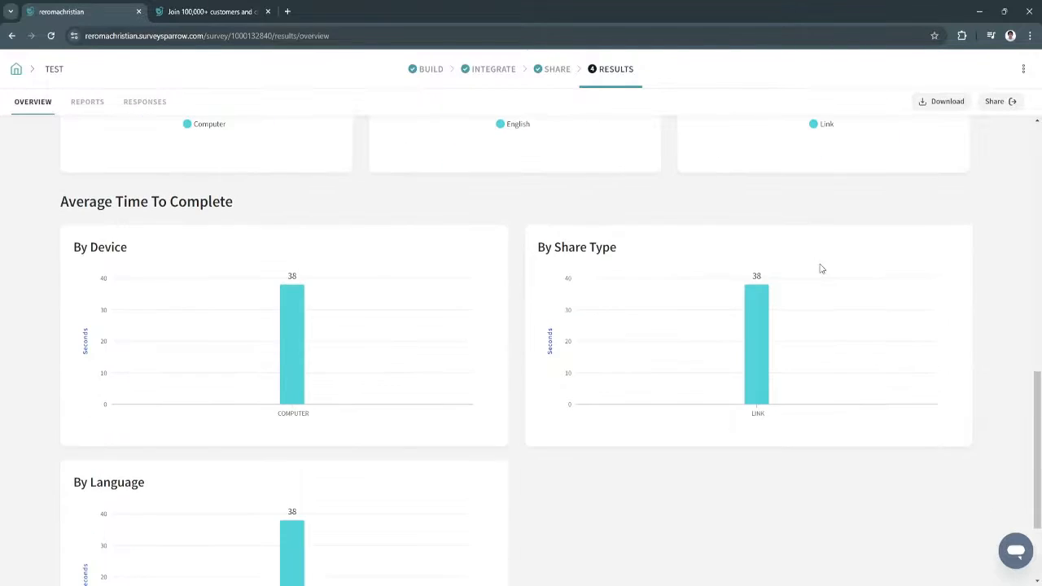
{"action": "scroll", "coordinate": [527, 421], "scroll_direction": "down", "scroll_amount": 1}
{"action": "scroll", "coordinate": [637, 483], "scroll_direction": "down", "scroll_amount": 1}
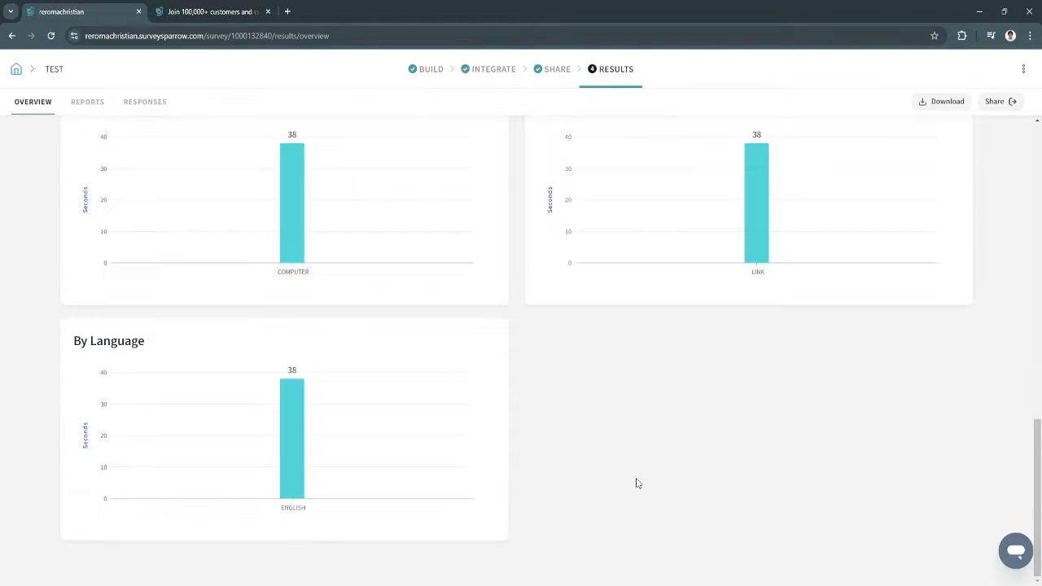
{"action": "scroll", "coordinate": [626, 485], "scroll_direction": "up", "scroll_amount": 3}
{"action": "scroll", "coordinate": [562, 484], "scroll_direction": "down", "scroll_amount": 2}
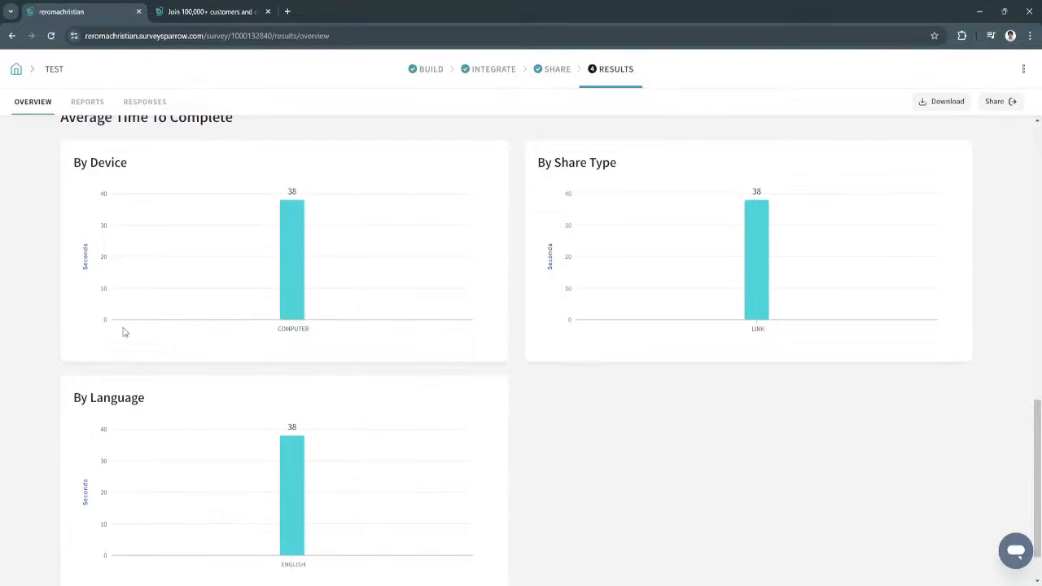
{"action": "mouse_move", "coordinate": [268, 217]}
{"action": "scroll", "coordinate": [542, 470], "scroll_direction": "up", "scroll_amount": 15}
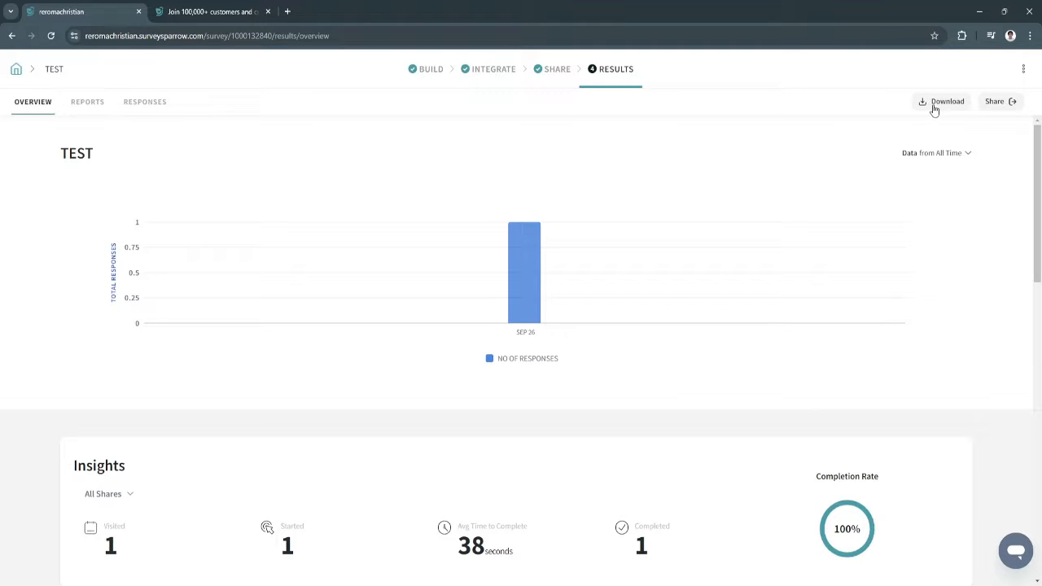
Dismiss the report sharing options, then browse the per-question Reports and the Responses list
{"action": "left_click", "coordinate": [1002, 102]}
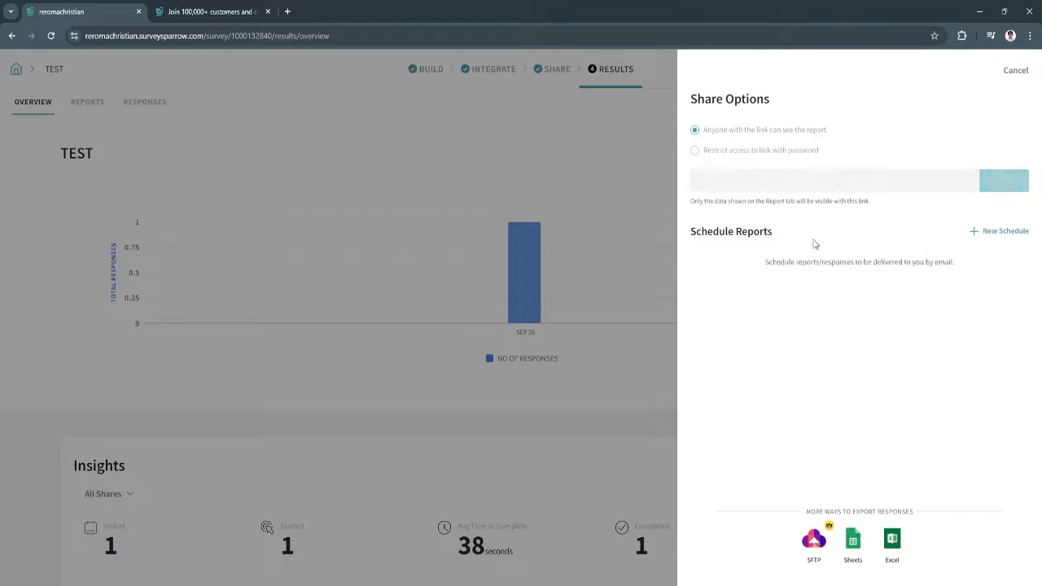
{"action": "left_click", "coordinate": [1016, 70]}
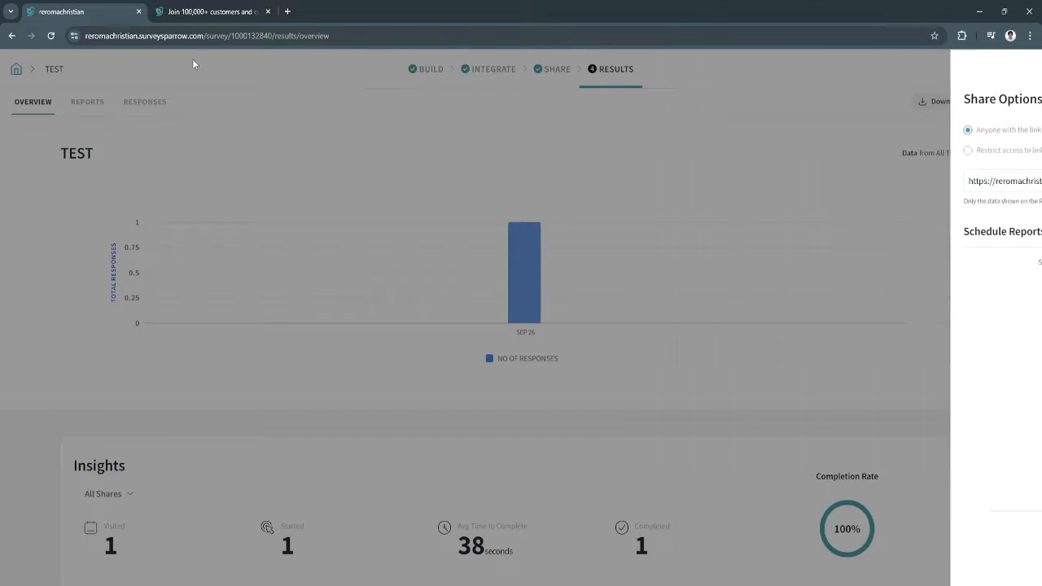
{"action": "left_click", "coordinate": [84, 105]}
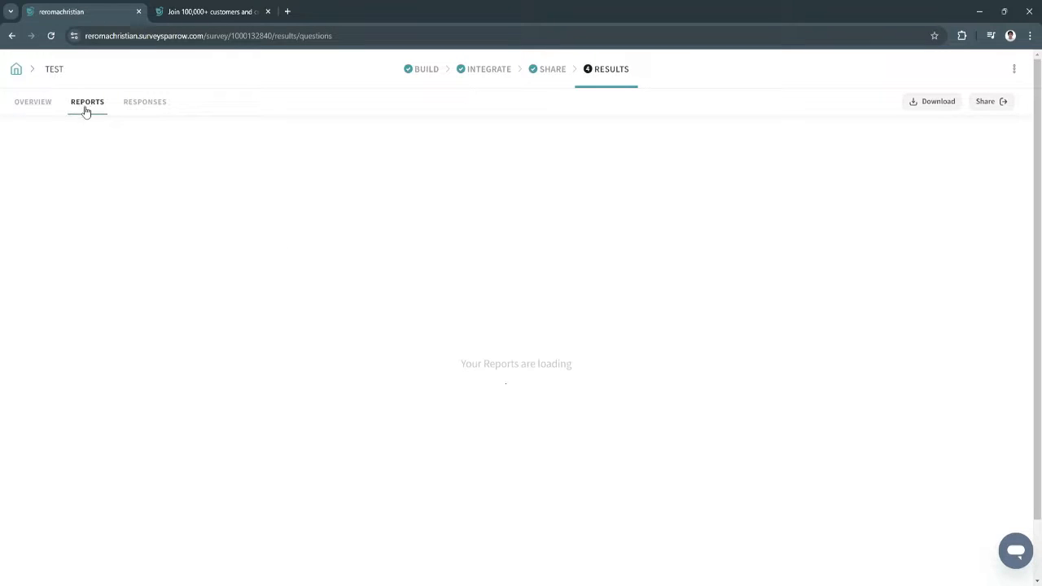
{"action": "left_click", "coordinate": [146, 105]}
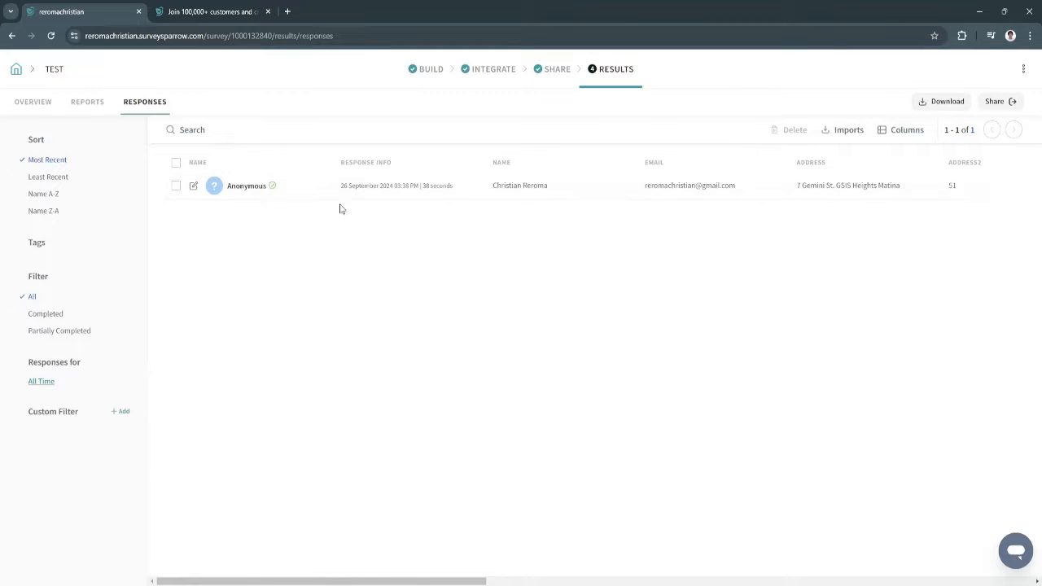
{"action": "left_click", "coordinate": [74, 103]}
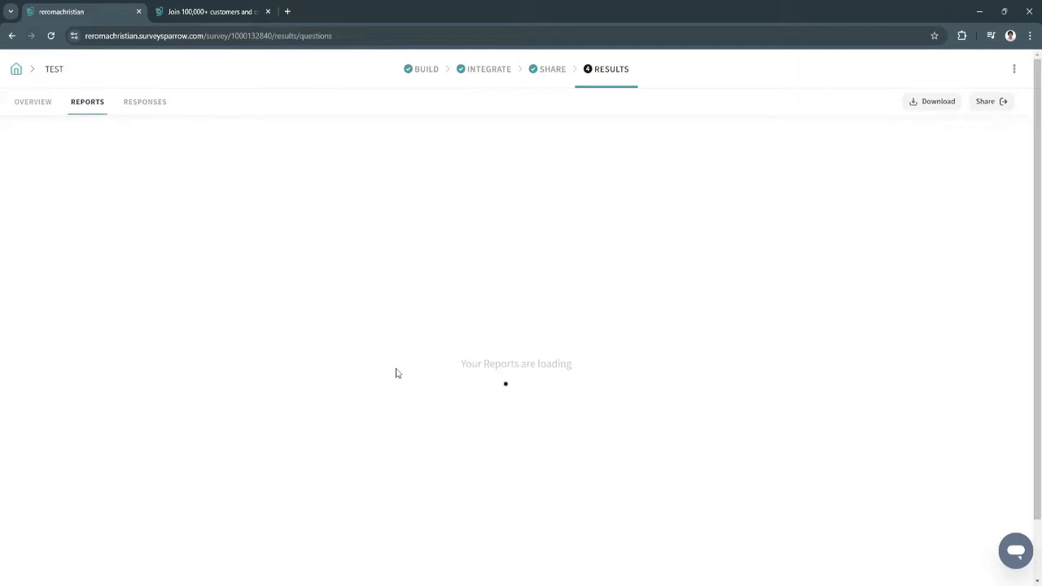
{"action": "scroll", "coordinate": [332, 358], "scroll_direction": "down", "scroll_amount": 5}
{"action": "scroll", "coordinate": [334, 356], "scroll_direction": "down", "scroll_amount": 2}
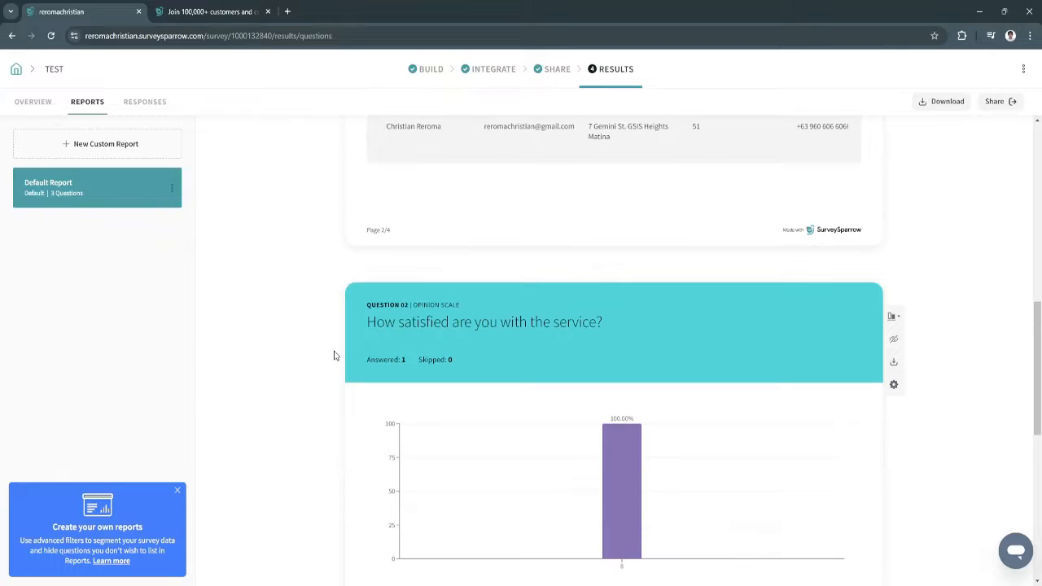
{"action": "scroll", "coordinate": [333, 353], "scroll_direction": "up", "scroll_amount": 7}
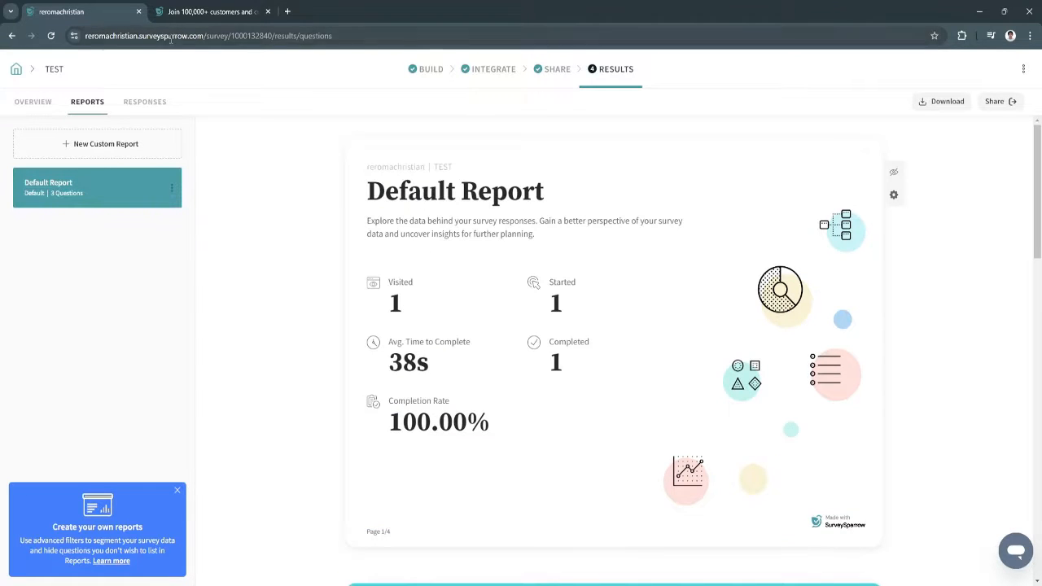
View the individual responses again, then go to BUILD and the My Surveys home
{"action": "left_click", "coordinate": [131, 106]}
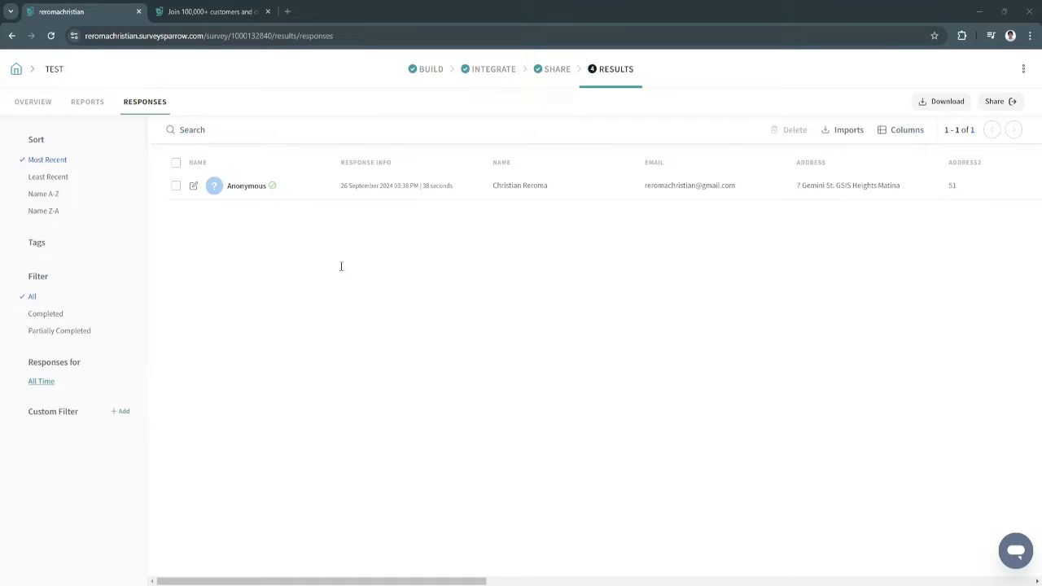
{"action": "left_click", "coordinate": [432, 70]}
{"action": "left_click", "coordinate": [16, 69]}
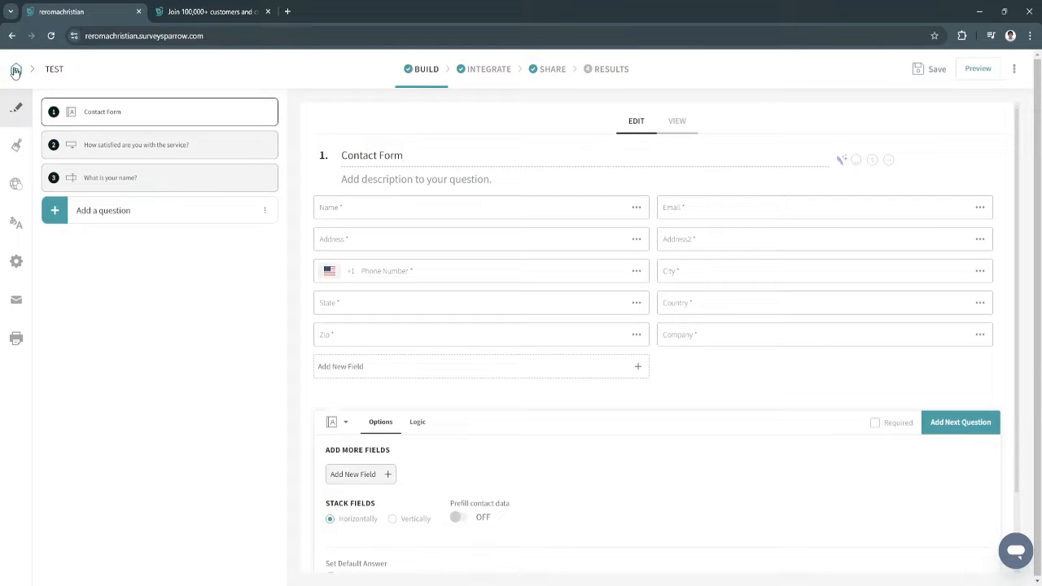